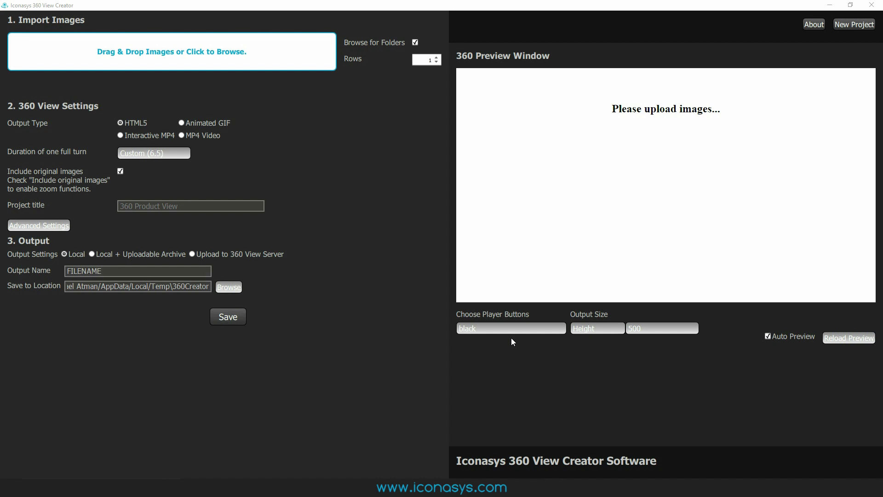
Bring up the Nikon-D5300 folder, with its 24 Nikon_D5300 images selected, beside the empty project
key(alt+Tab)
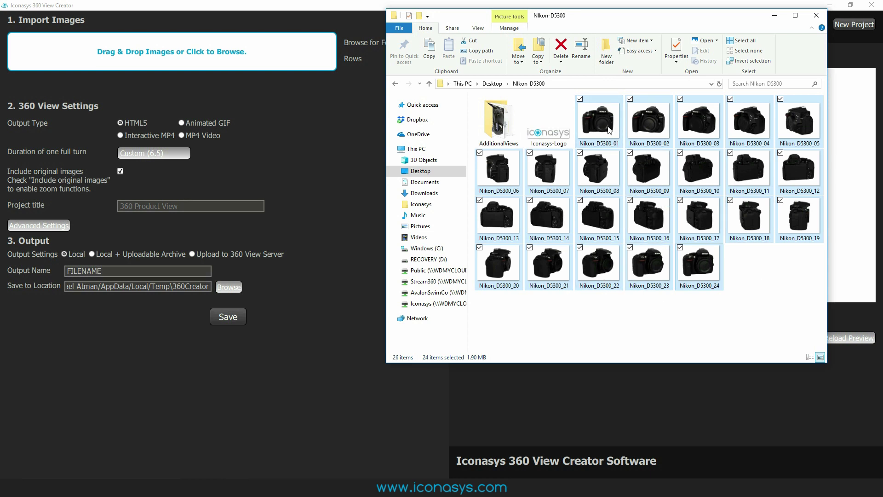
Import the 24 selected Nikon photos into the project and spin the resulting 360 camera preview
drag(608, 128, 281, 51)
click(330, 190)
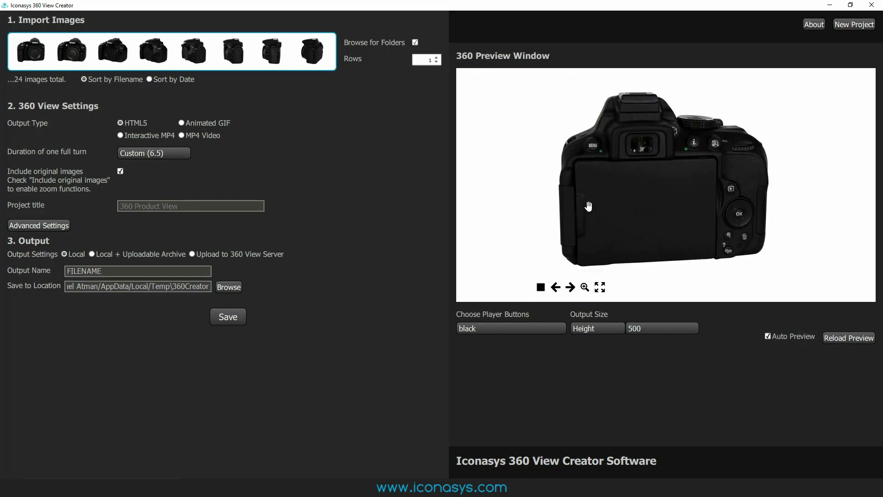
mouse_move(647, 208)
mouse_down()
mouse_move(658, 203)
mouse_move(644, 199)
mouse_move(653, 199)
mouse_up()
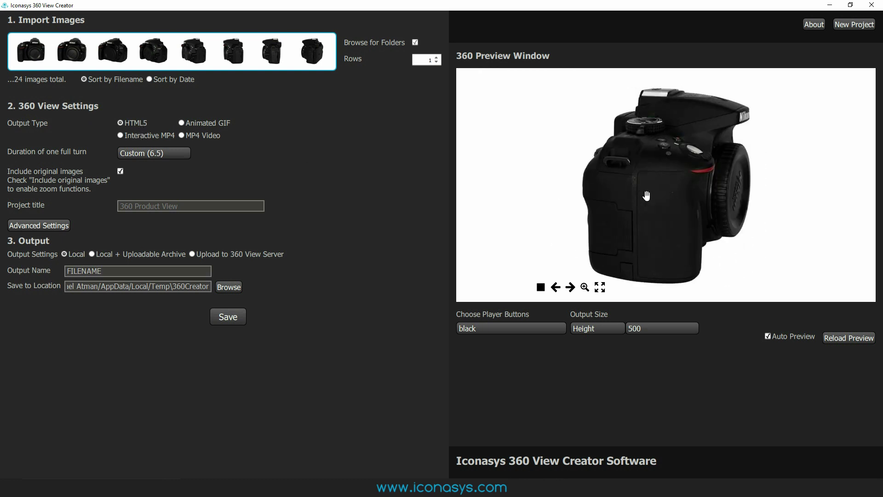
drag(675, 197, 682, 197)
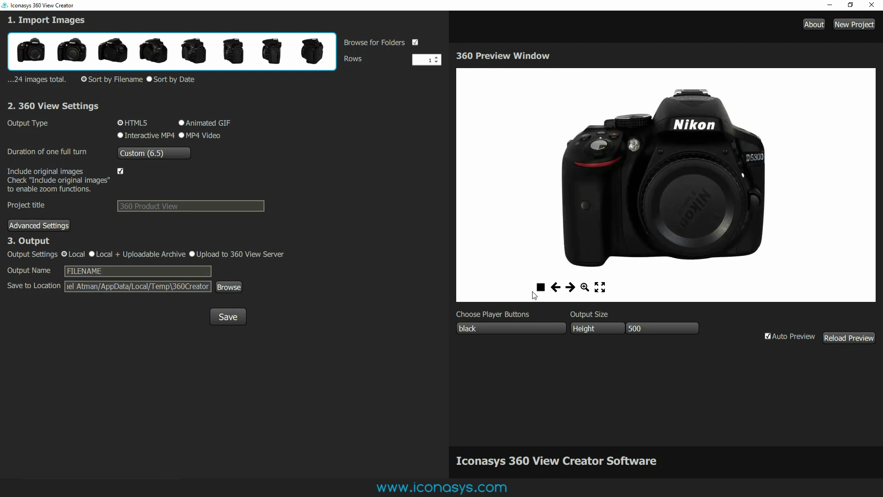
click(569, 287)
click(570, 289)
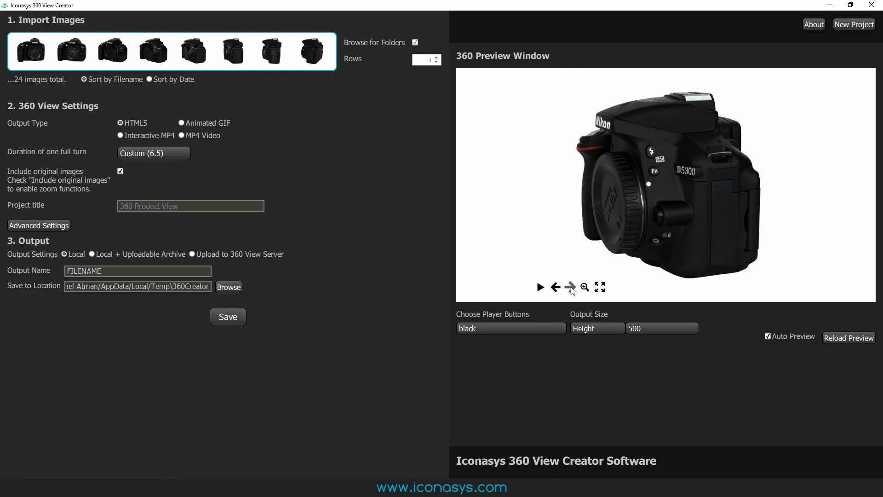
click(584, 286)
click(584, 286)
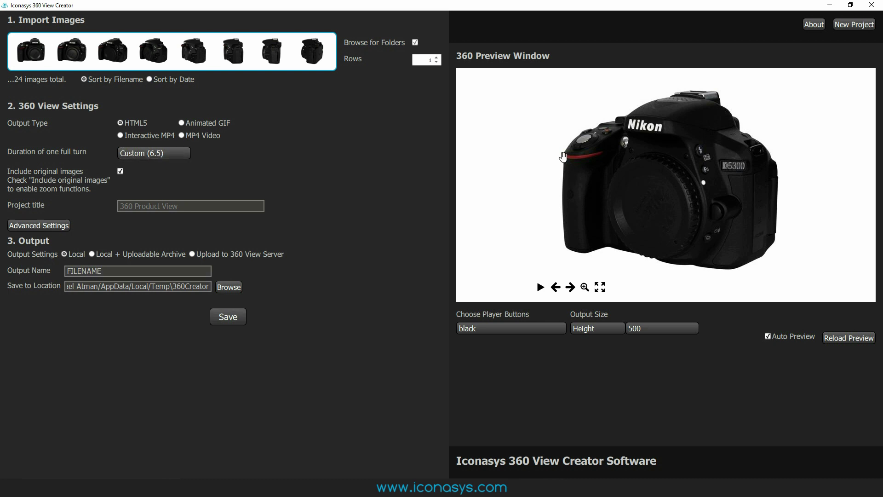
drag(683, 177, 620, 307)
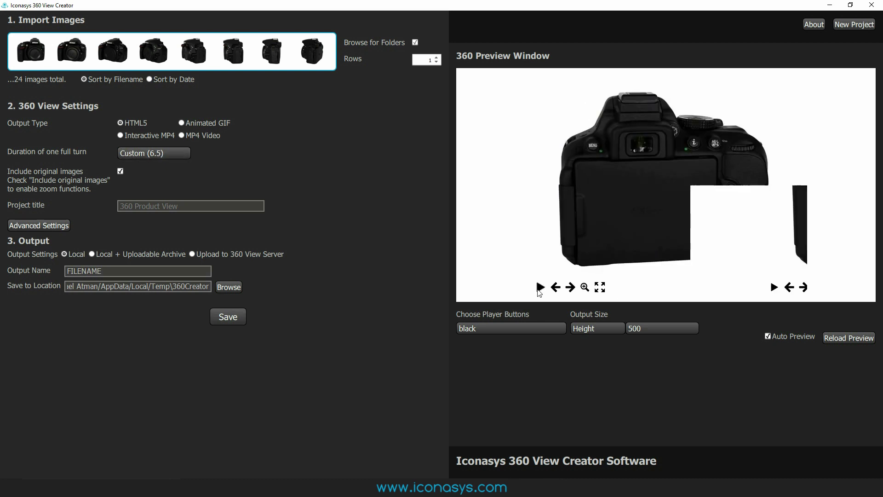
click(540, 287)
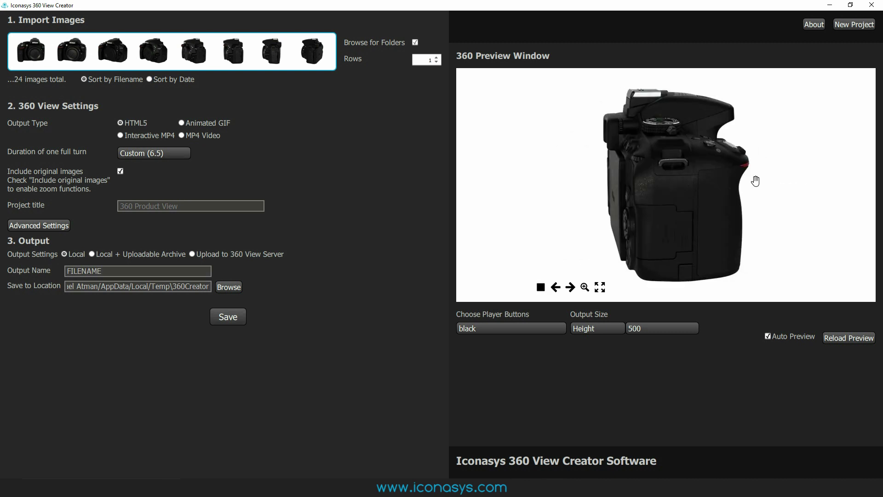
click(161, 149)
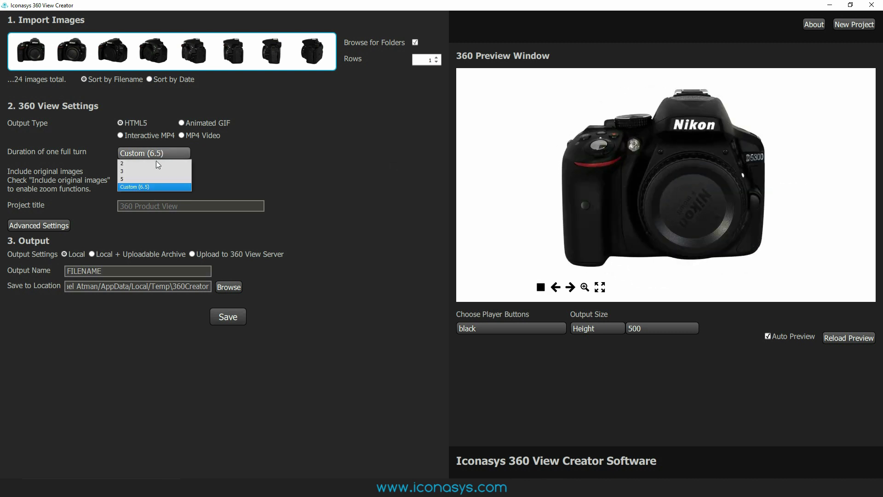
Change the duration of one full turn from the custom 6.5 to 5
click(138, 179)
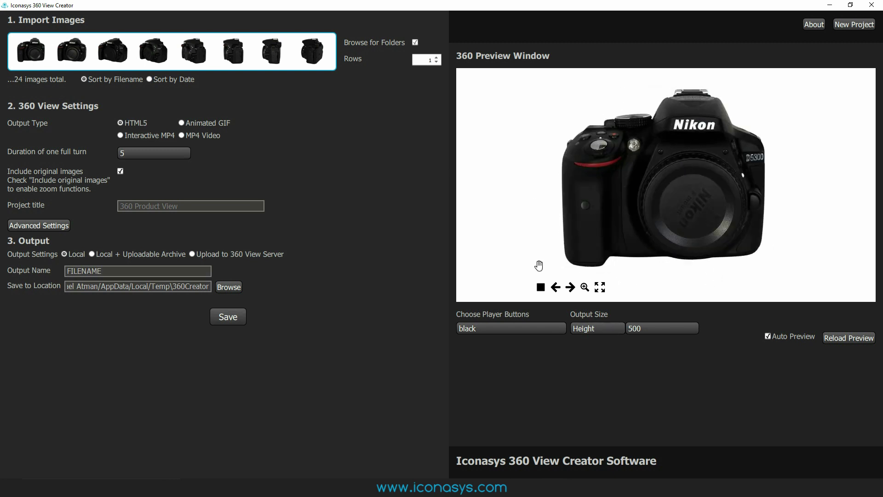
Choose the blue-square player button style and reload the preview
click(508, 329)
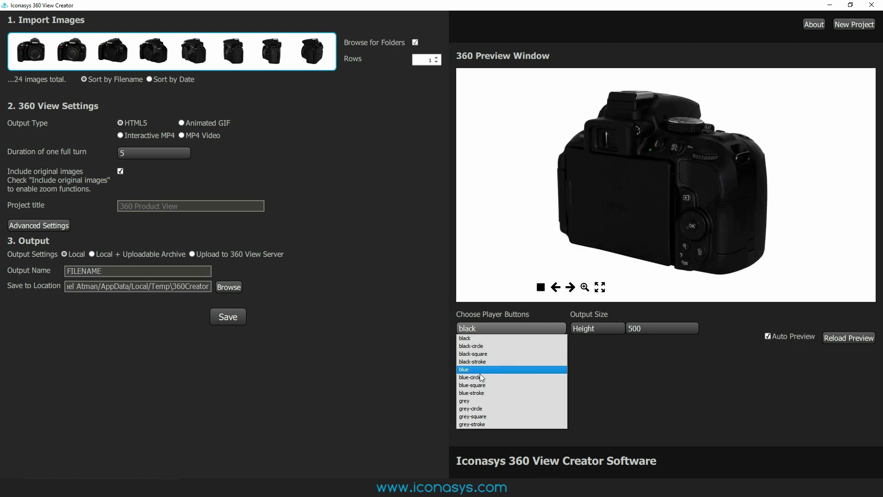
click(480, 386)
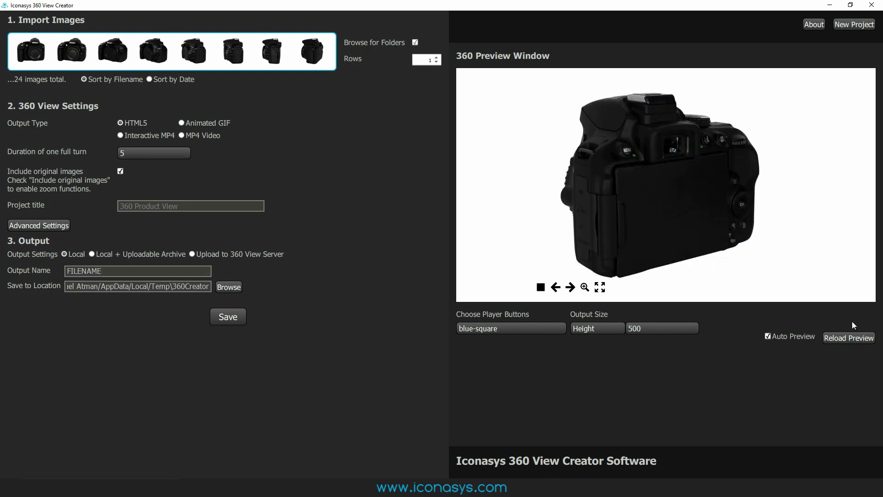
click(850, 338)
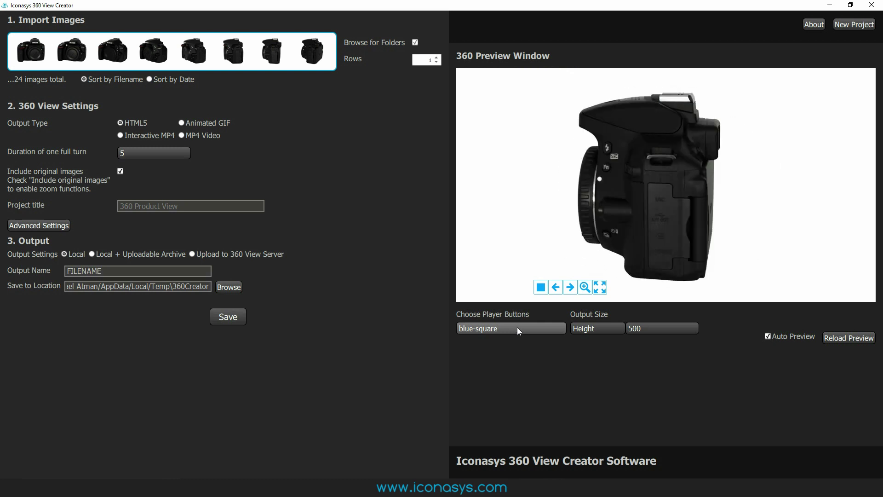
Set Output Size by height to Custom, cancelling the prompt so the height stays 500
click(608, 326)
click(669, 340)
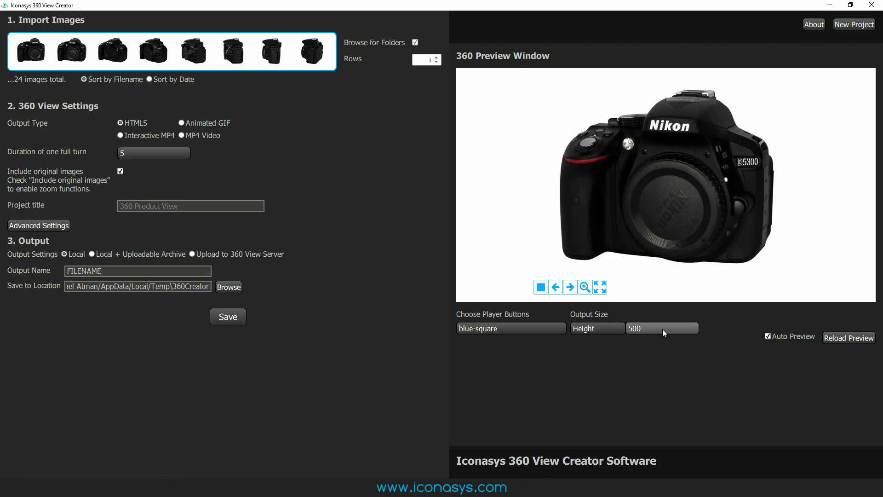
click(662, 330)
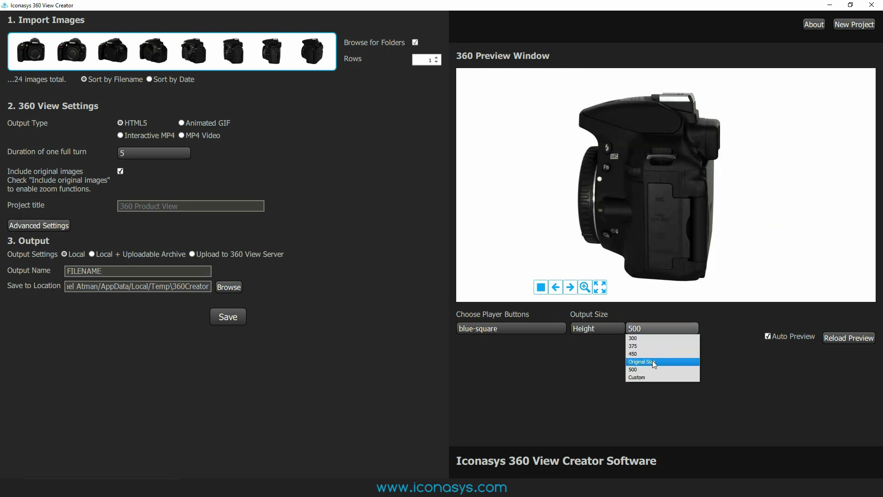
click(647, 377)
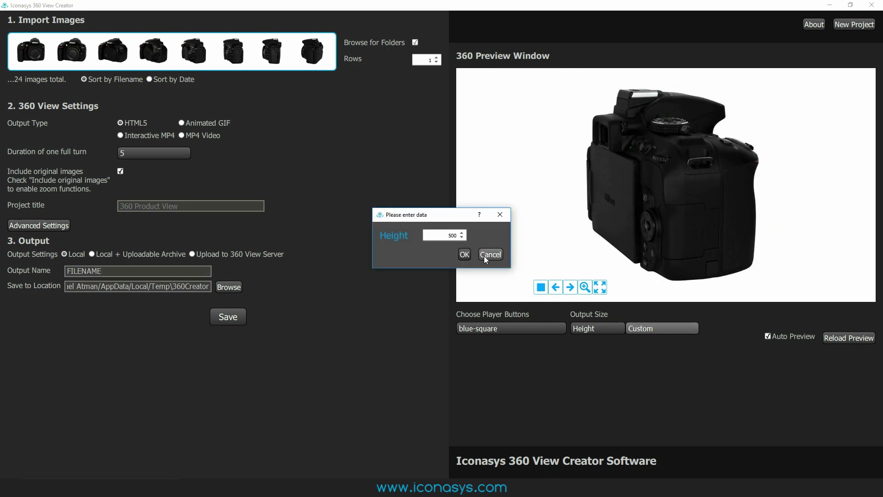
click(484, 255)
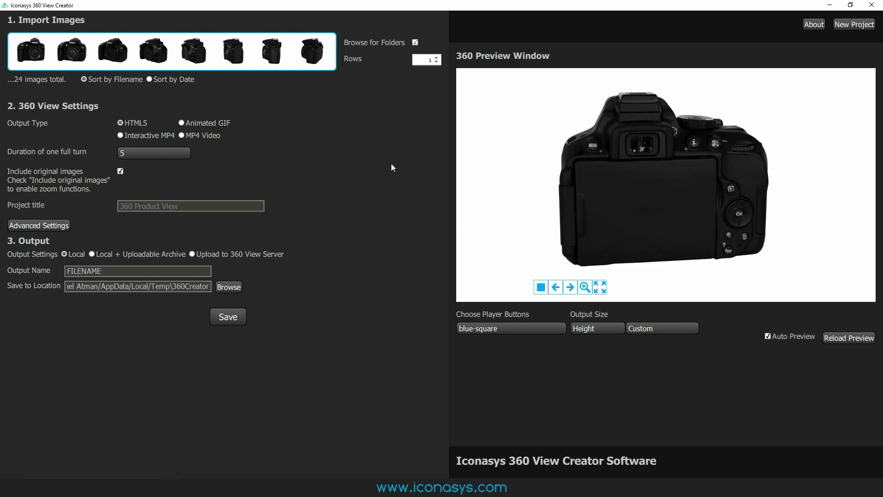
In Advanced Settings, place the Zoom button at Bottom Right and reload the preview
click(62, 225)
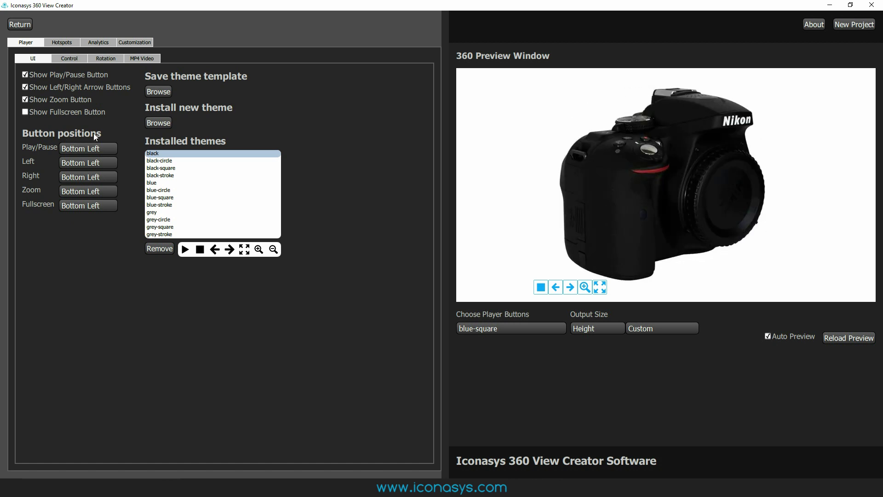
click(88, 191)
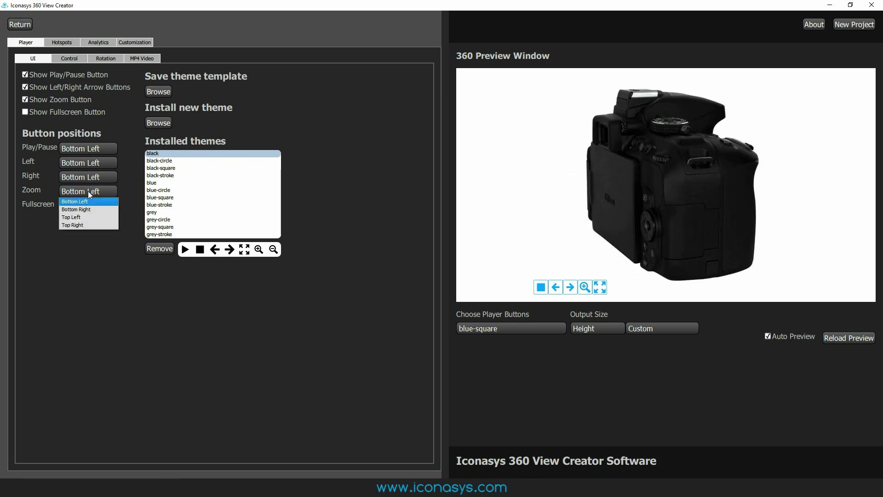
click(82, 210)
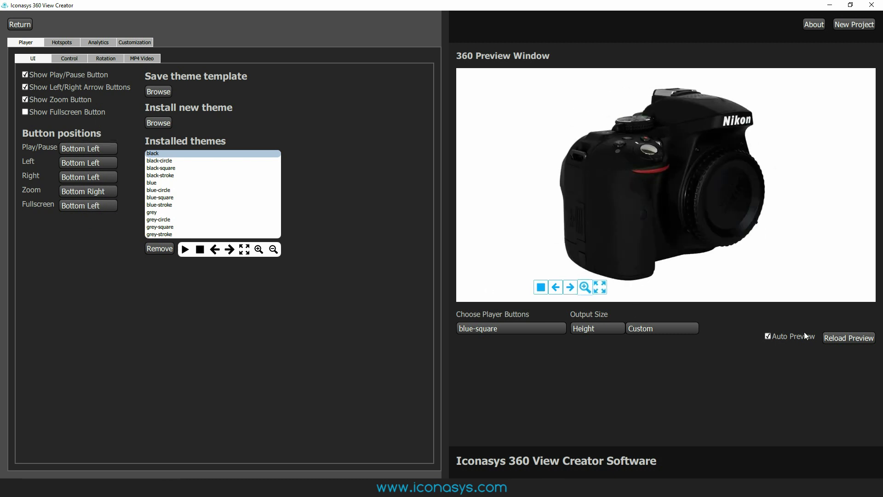
click(835, 337)
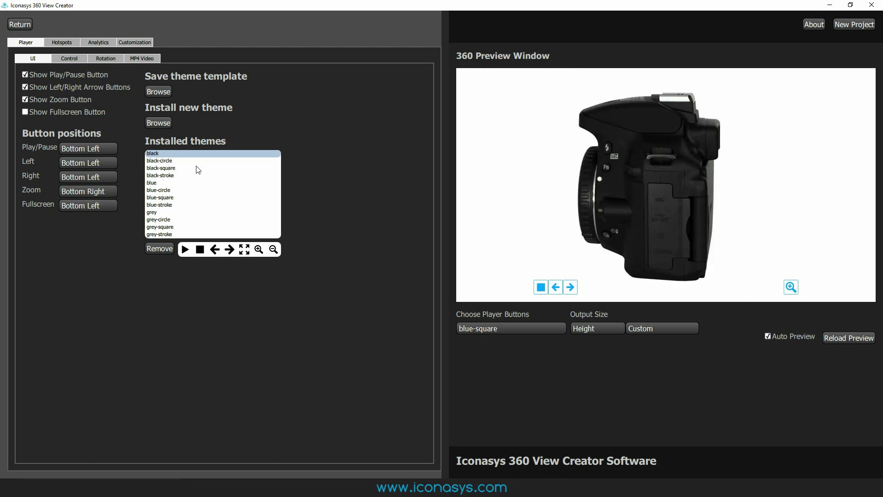
click(77, 59)
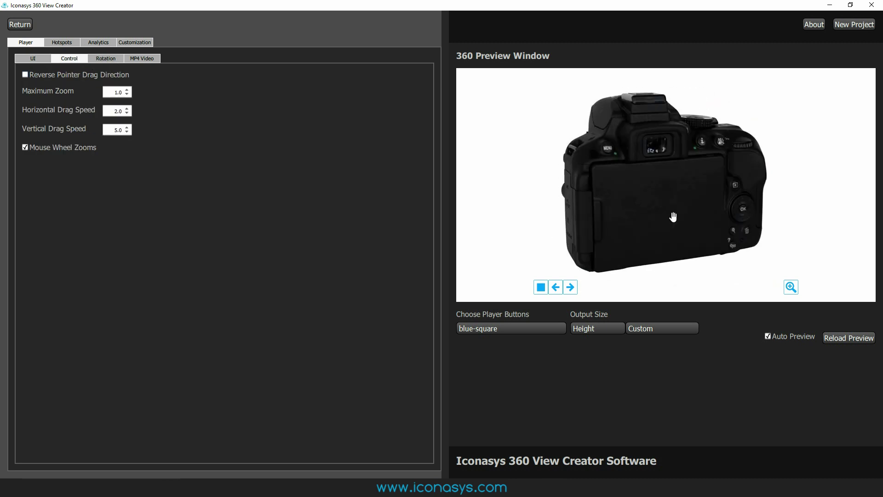
Pause the preview's automatic rotation and turn the camera by hand to its front
click(674, 209)
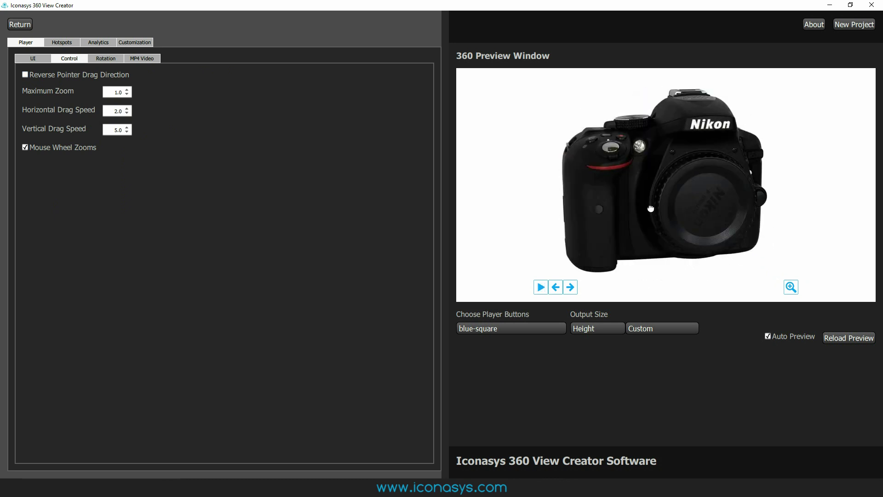
drag(636, 207, 649, 211)
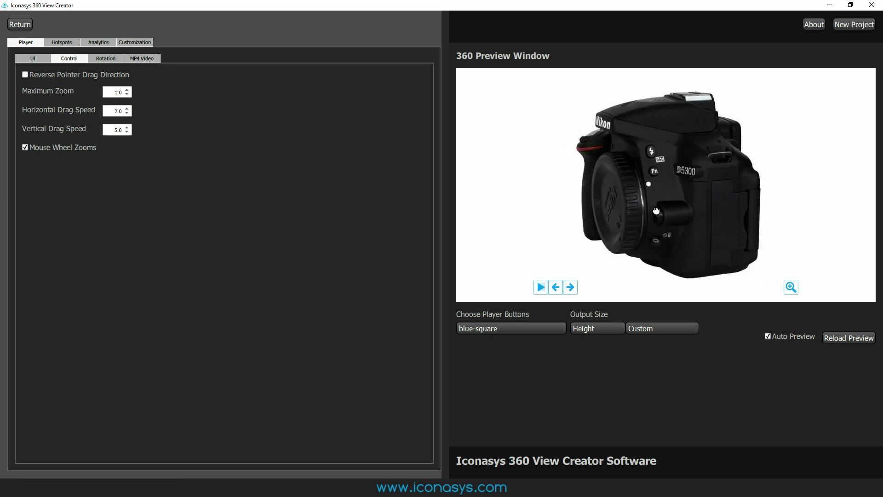
click(654, 208)
drag(654, 209, 668, 205)
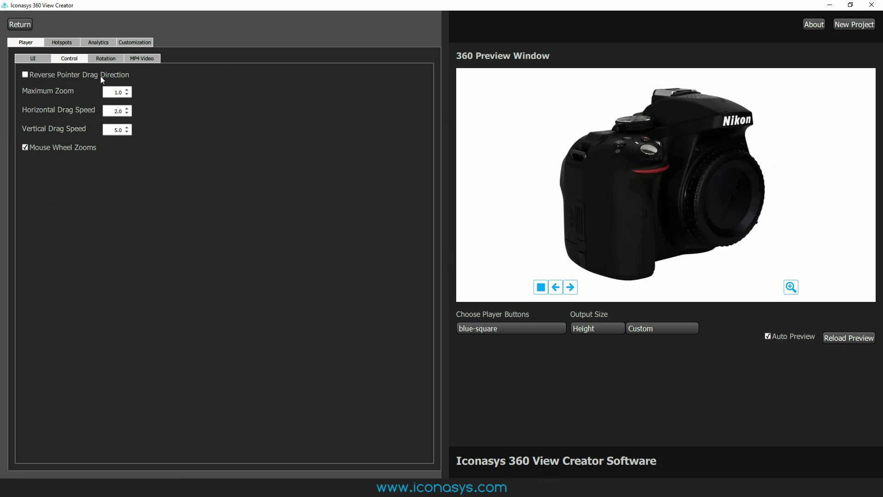
Try the Maximum Zoom spinner, test zooming the preview, keep Maximum Zoom at 1.0, and check the camera's back
double_click(115, 92)
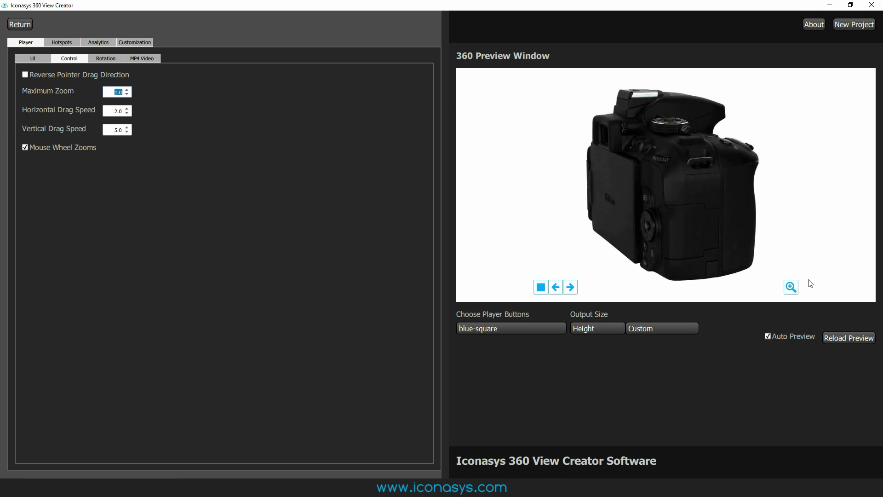
click(791, 287)
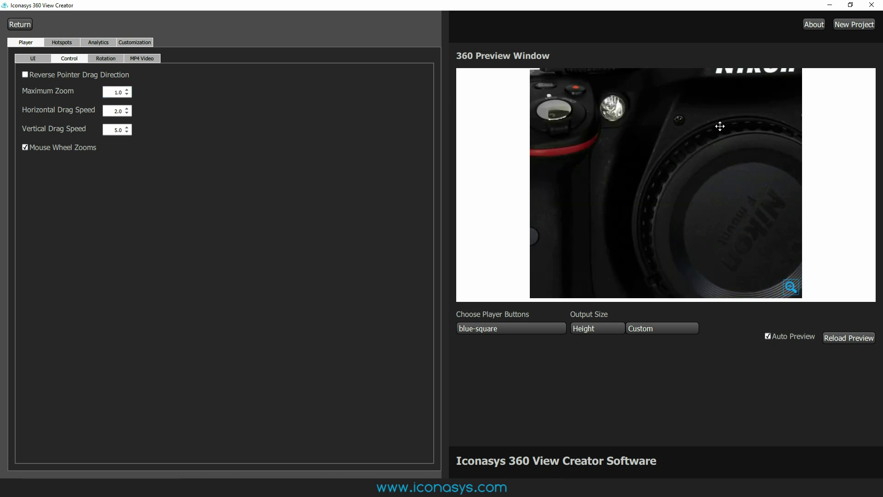
click(792, 288)
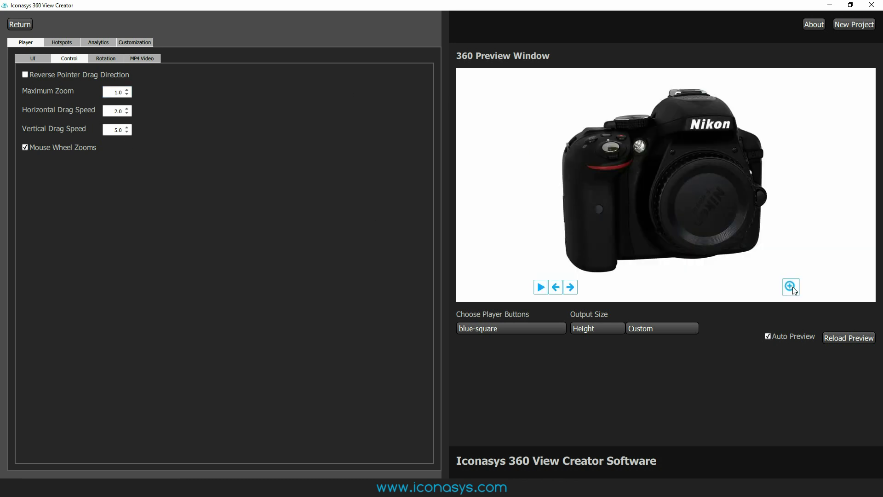
click(127, 94)
click(127, 94)
click(109, 91)
click(128, 94)
mouse_move(670, 173)
mouse_down()
mouse_move(634, 178)
mouse_move(681, 186)
mouse_up()
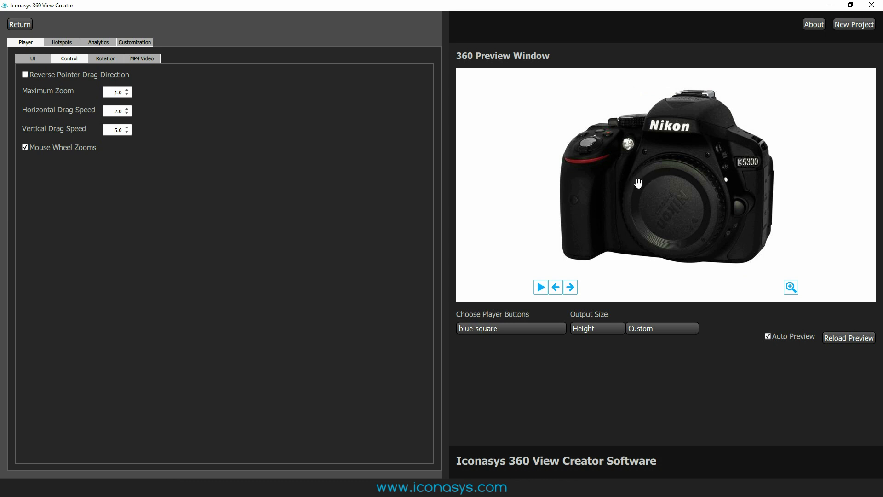
drag(647, 190, 669, 135)
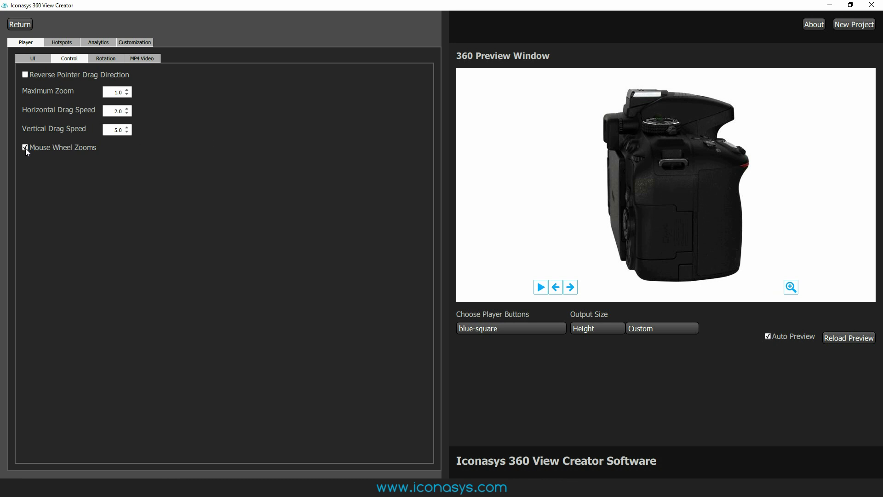
Regenerate the preview with Rotate On Start and Rotate Just Once enabled in the Rotation settings
click(107, 59)
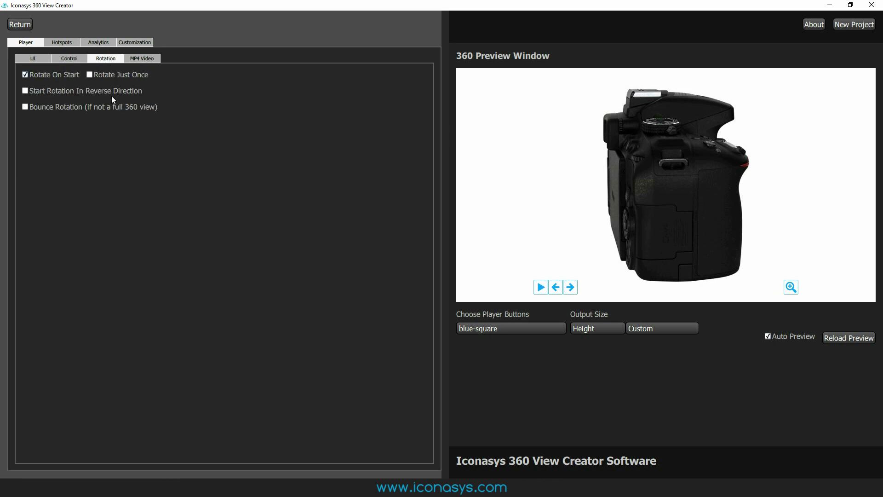
click(541, 287)
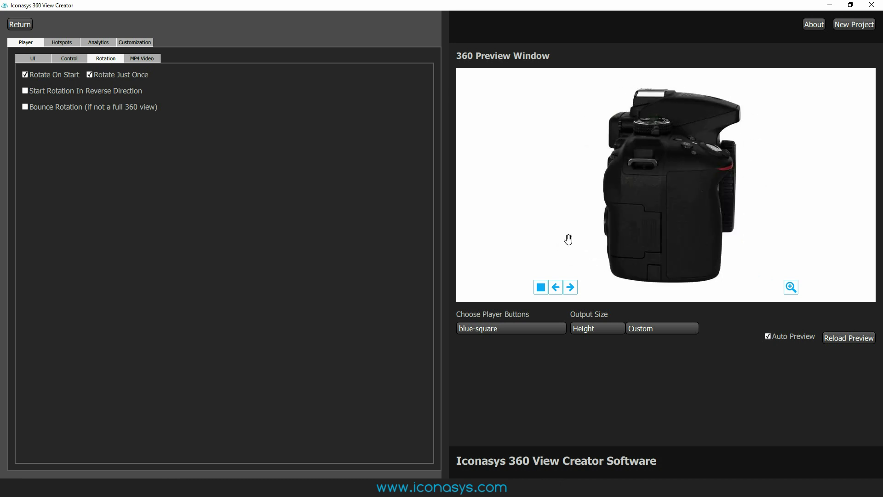
click(848, 338)
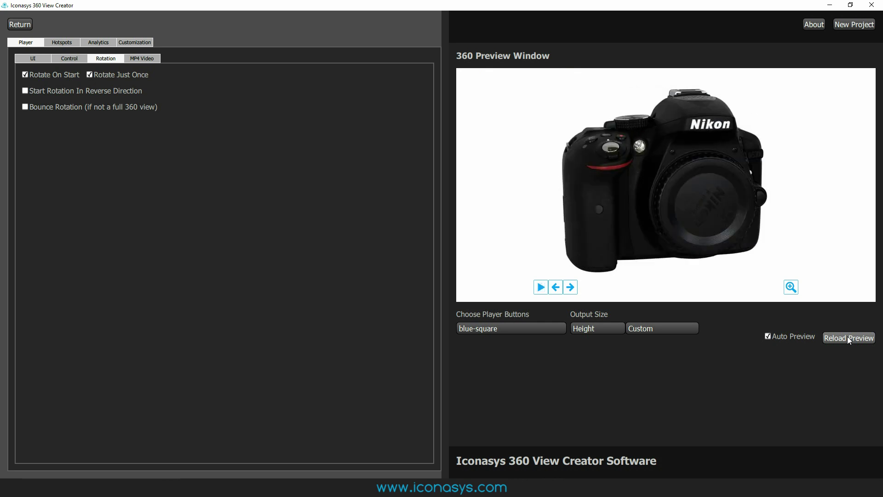
Test the preview by rotating the camera, zooming in, panning, and zooming back out
drag(741, 238, 696, 216)
click(789, 288)
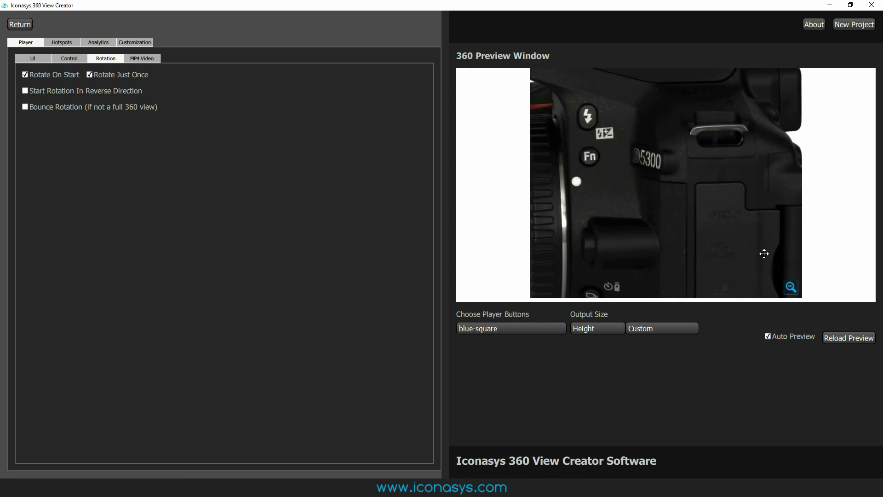
drag(763, 252, 706, 155)
click(789, 287)
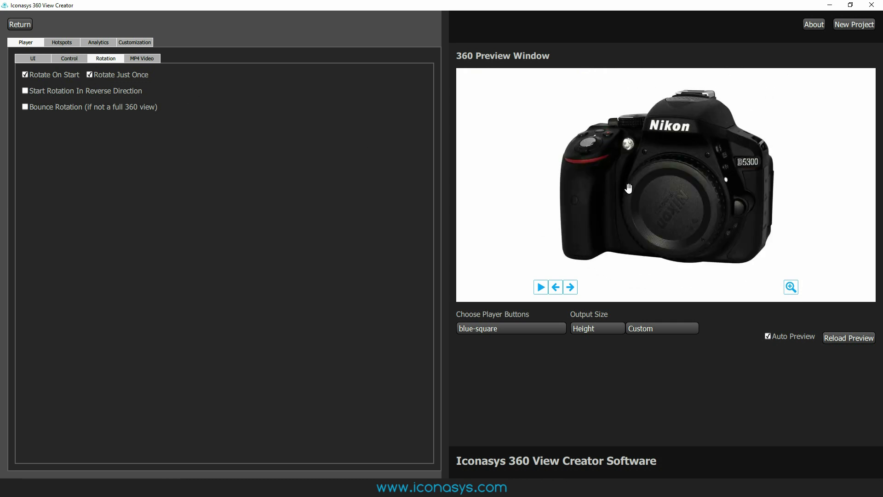
drag(635, 209, 751, 180)
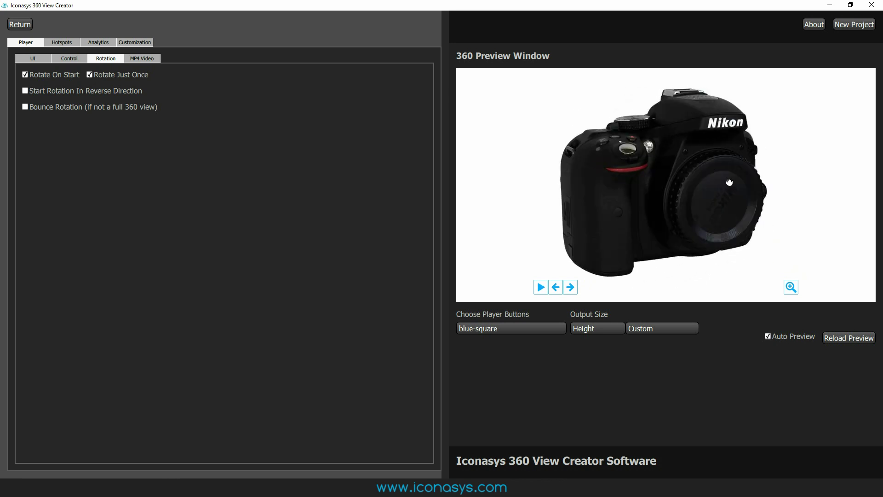
Show the MP4 Video settings with their 8 Mbps bitrate and turn the camera to its front view
click(142, 59)
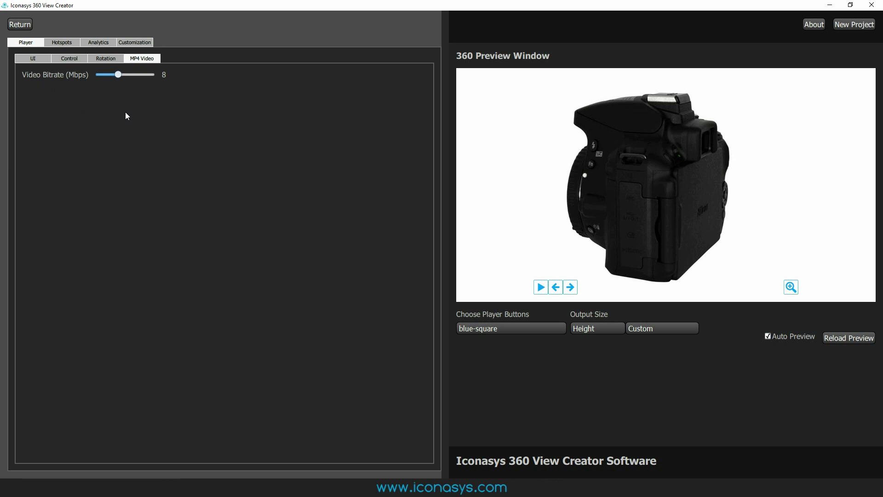
drag(620, 189, 652, 194)
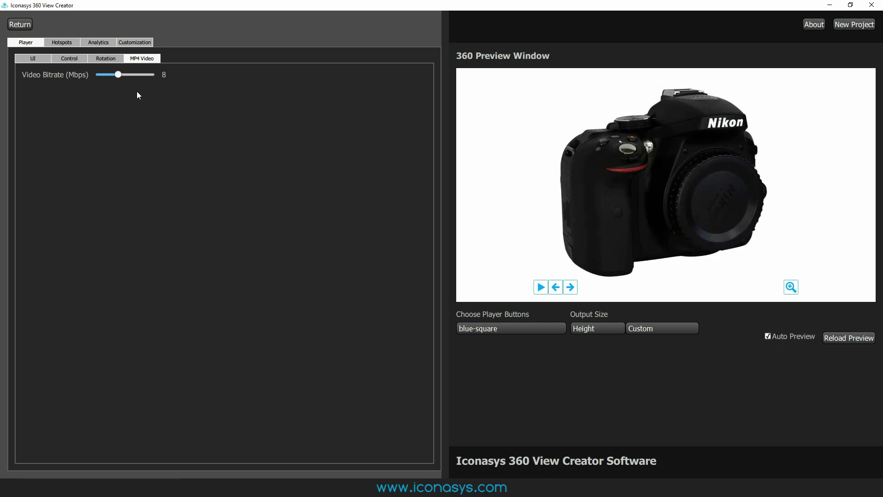
click(72, 42)
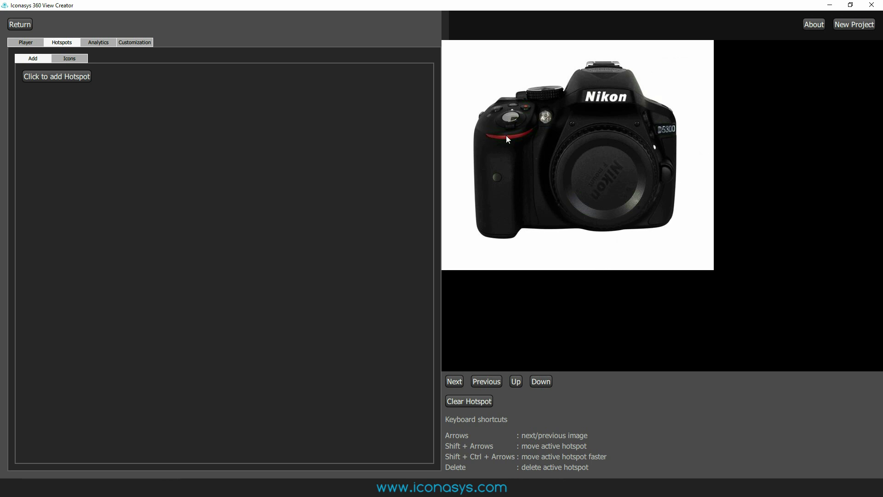
Add a new hotspot and make it an Image Hotspot
click(70, 79)
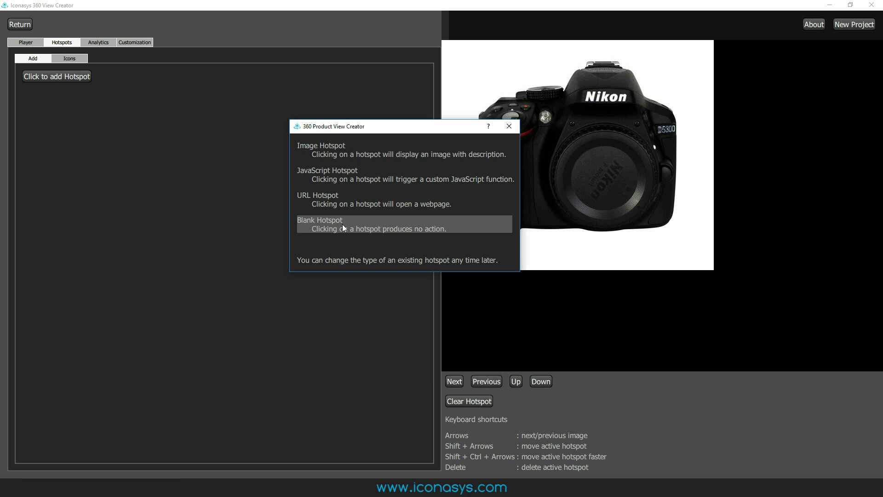
click(342, 155)
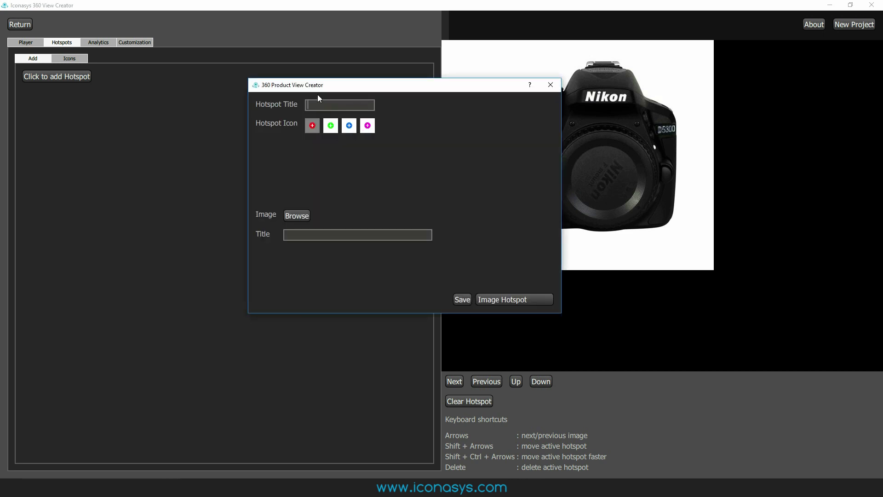
Create and save an image hotspot titled 'Test' with the blue icon and the input-area picture
text(Test)
click(350, 127)
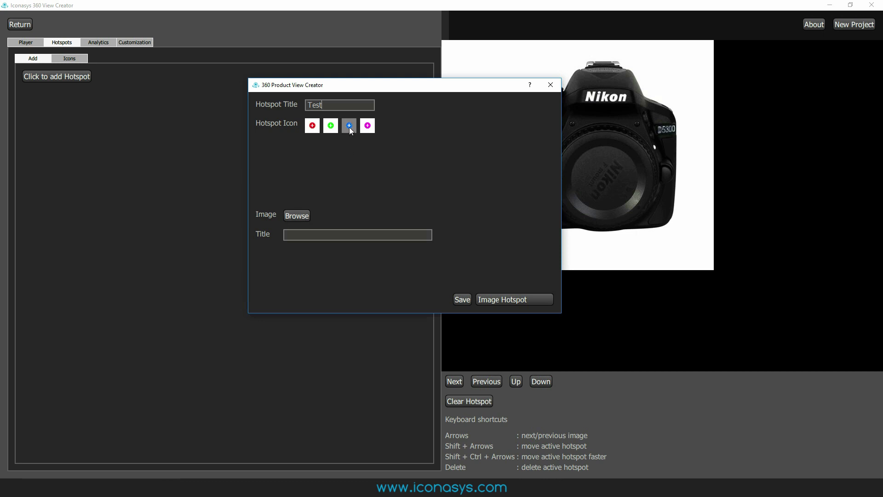
click(294, 216)
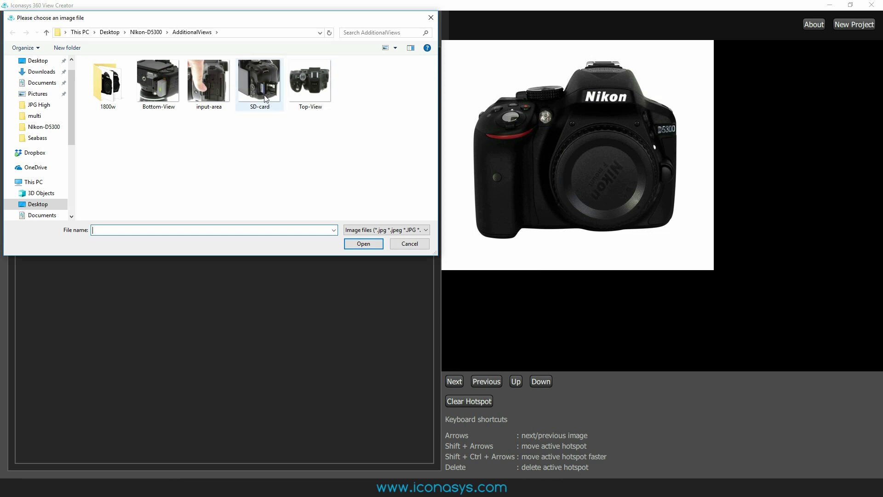
click(217, 102)
click(368, 244)
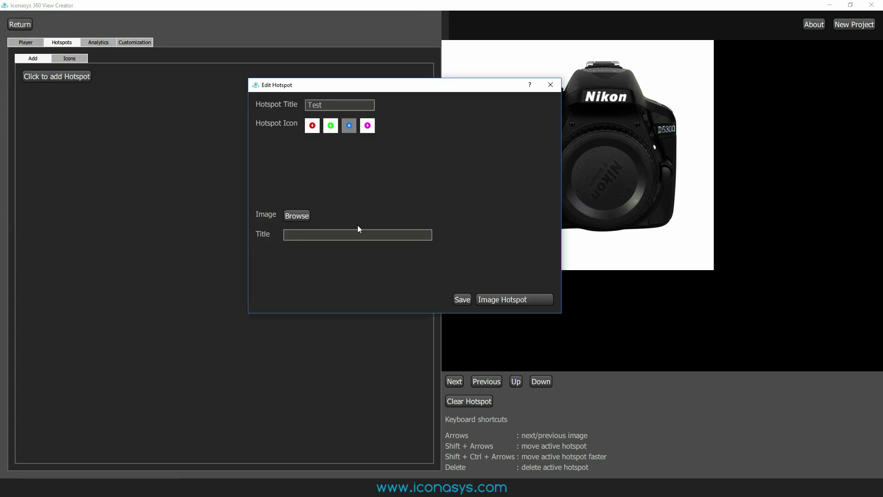
click(460, 300)
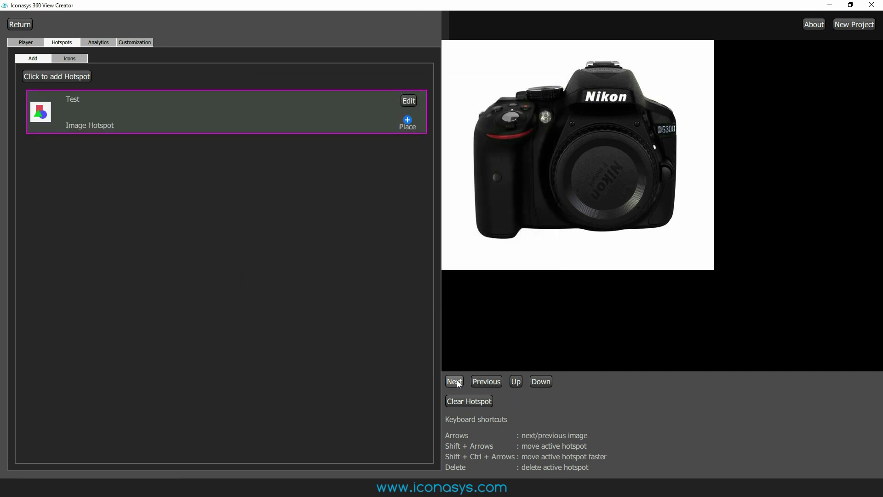
click(454, 382)
Place the Test hotspot marker on the camera's side port cover in four consecutive views
click(454, 382)
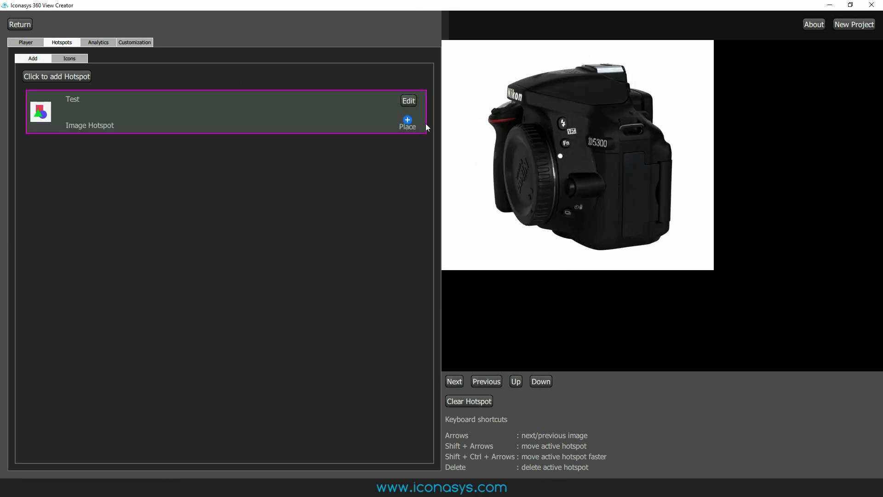
drag(407, 120, 635, 197)
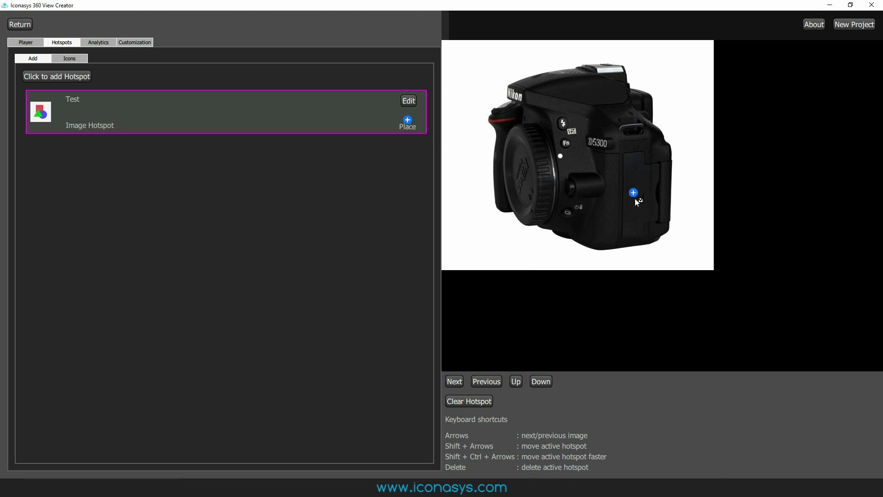
click(455, 380)
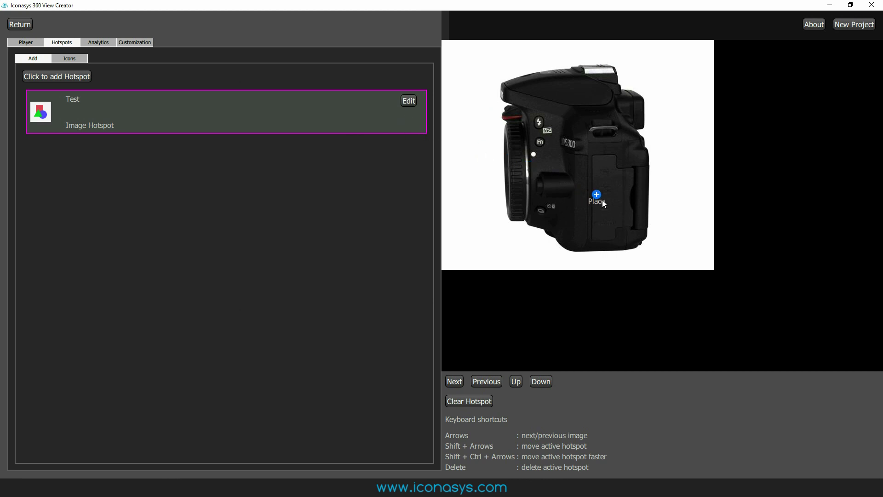
drag(603, 200, 608, 204)
click(455, 382)
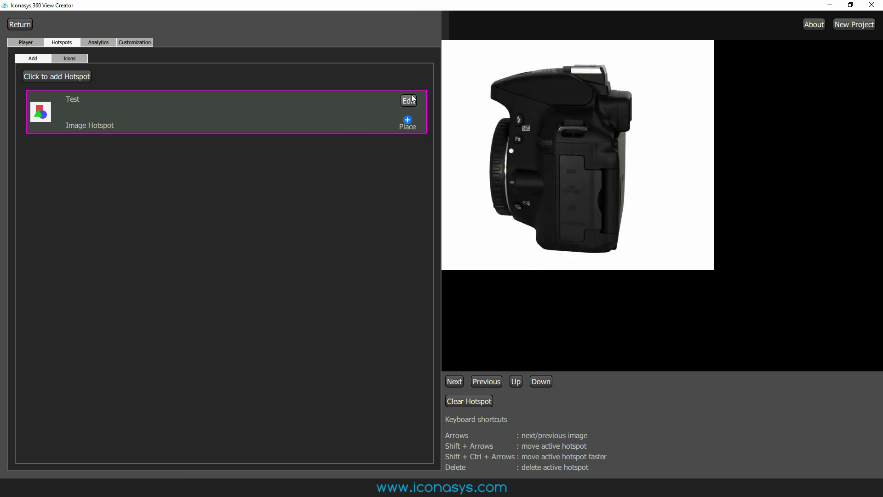
drag(413, 124, 577, 207)
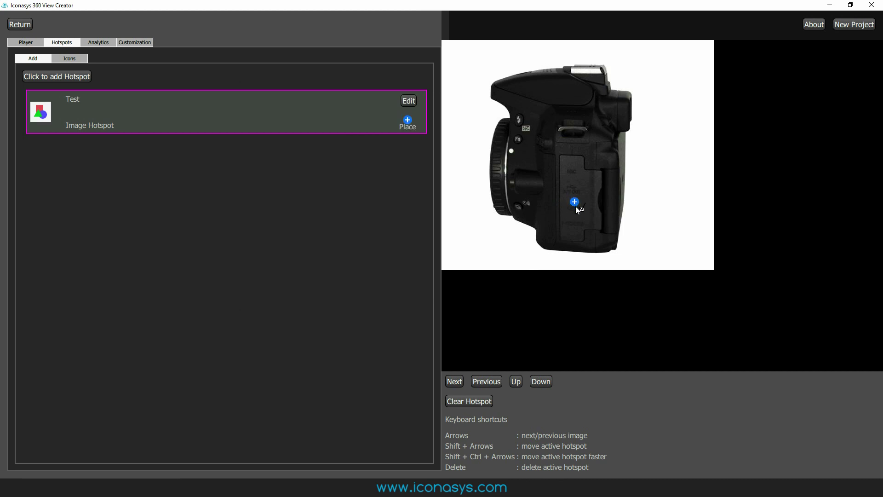
click(449, 385)
drag(409, 121, 545, 202)
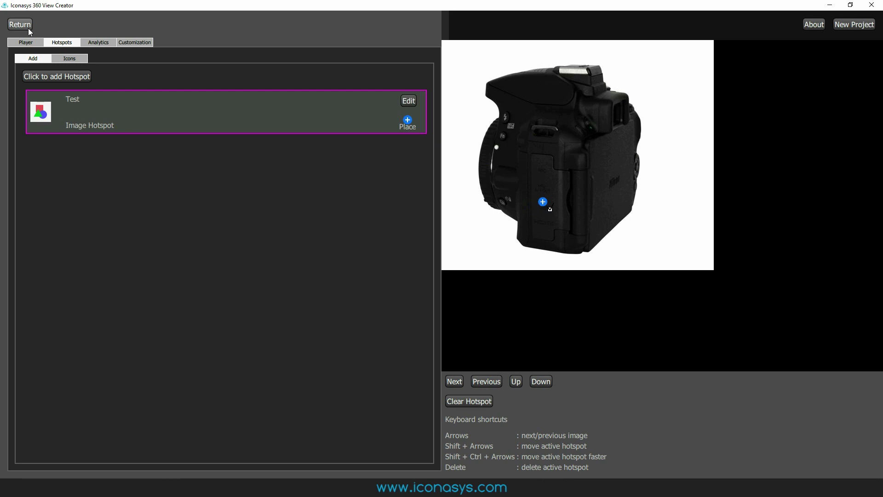
Back in the main window, spin the preview and open, then close, the hotspot's side-port close-up
click(20, 26)
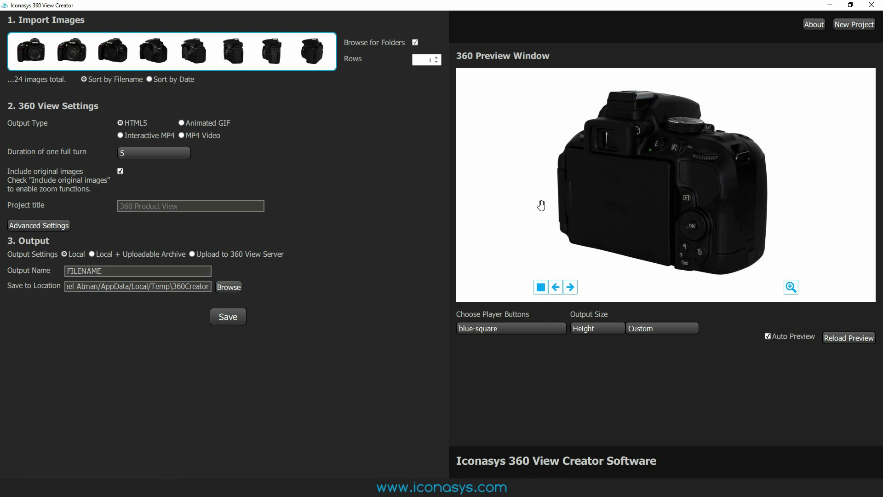
drag(541, 206, 682, 213)
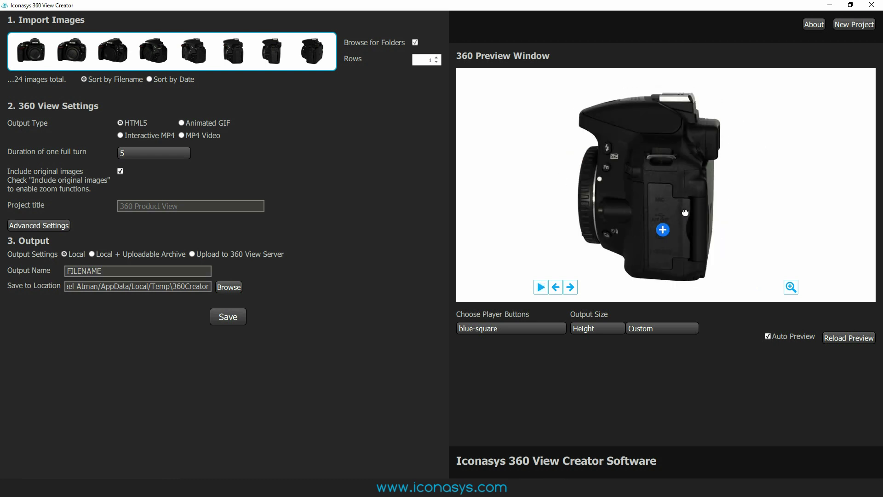
click(662, 234)
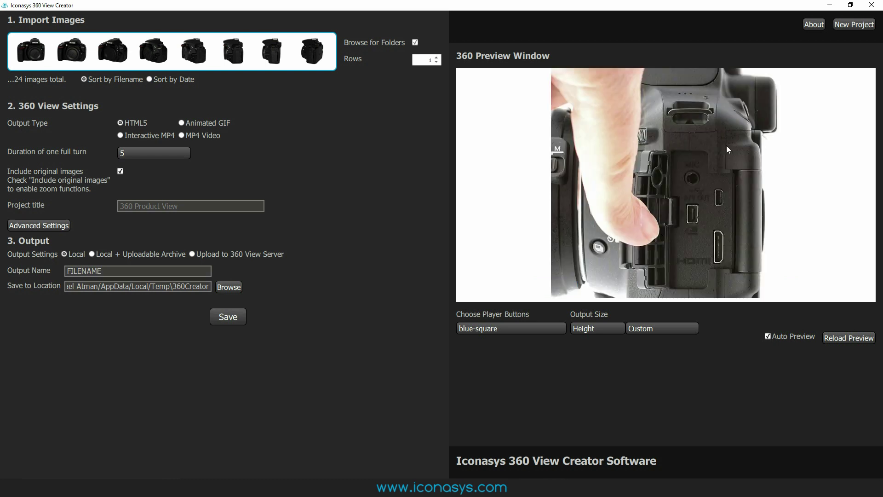
click(708, 171)
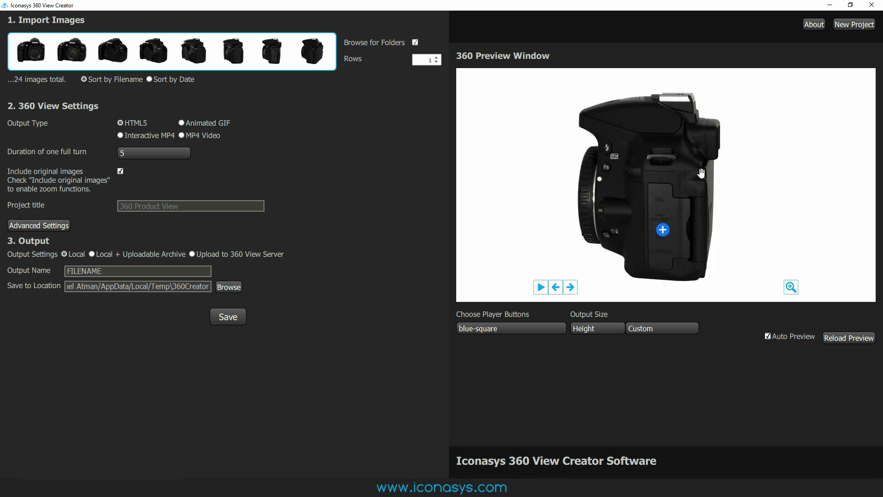
click(674, 221)
click(718, 161)
click(67, 227)
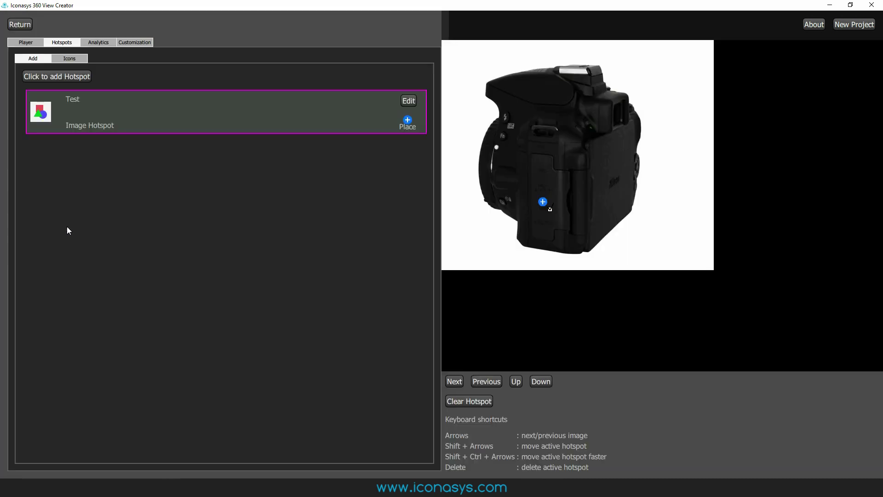
Show the Analytics page with the Google Events Tracking options
click(103, 44)
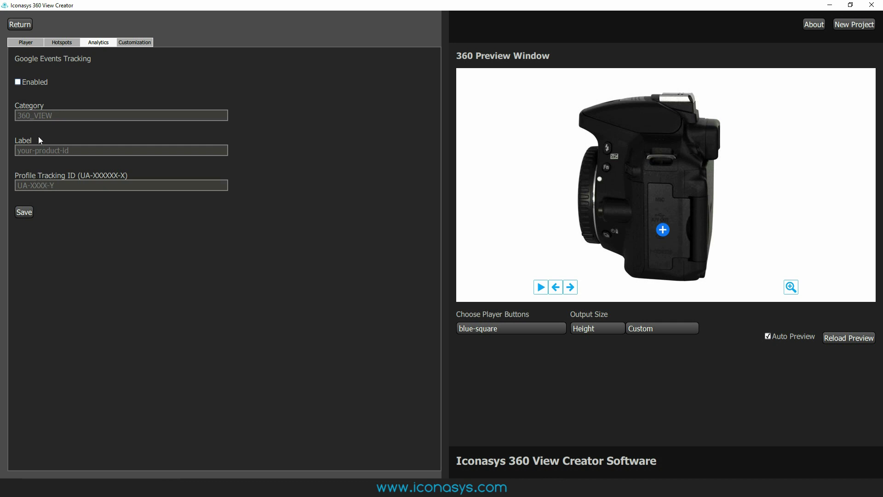
On the Customization tab, load Iconasys-Logo from Desktop > Nikon-D5300 as the logo image
click(139, 42)
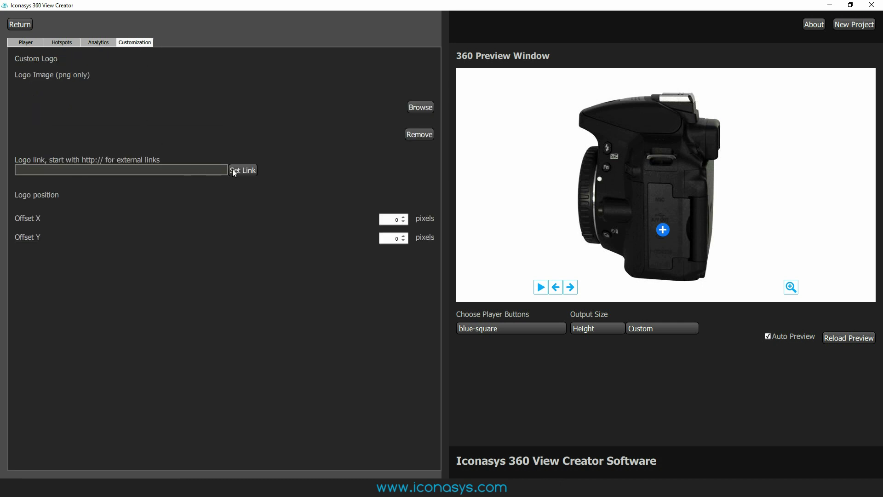
click(419, 109)
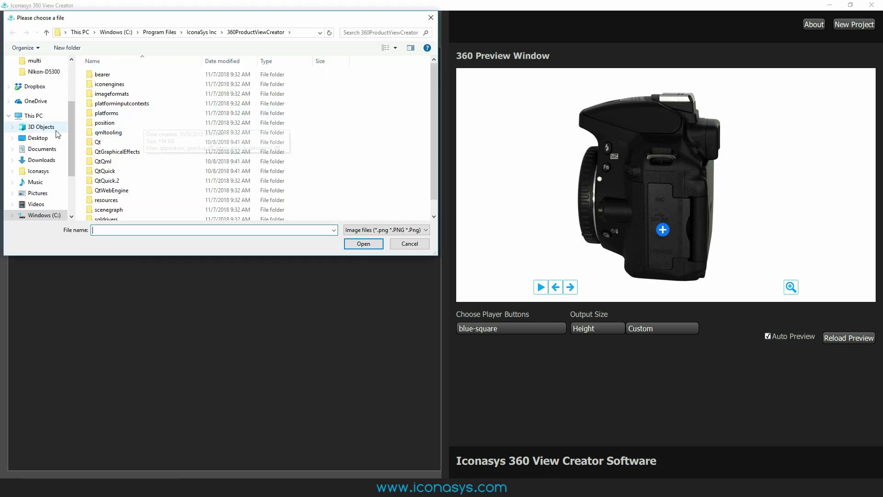
click(44, 137)
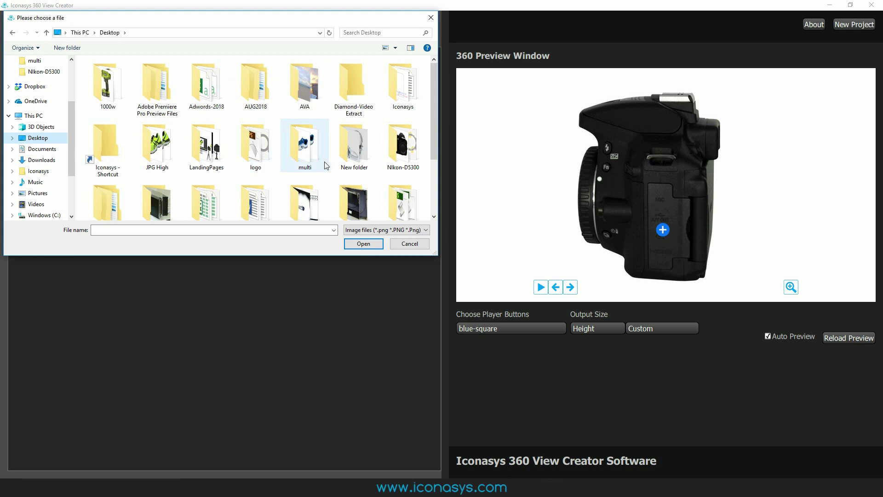
double_click(405, 153)
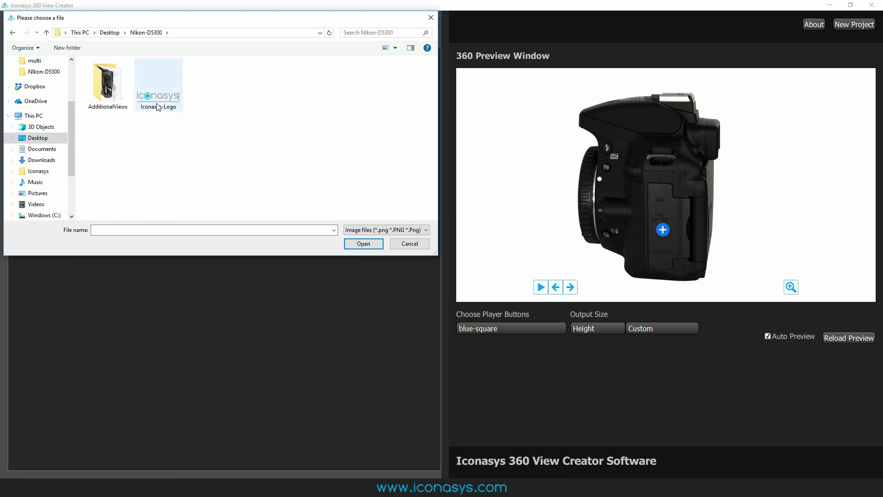
double_click(158, 101)
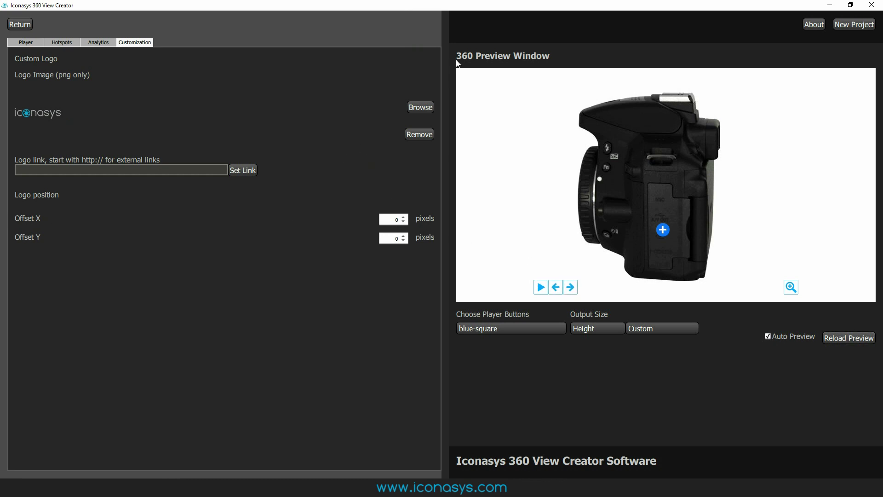
Reload the preview with the logo, set its X and Y offsets to 20, and refresh
click(849, 338)
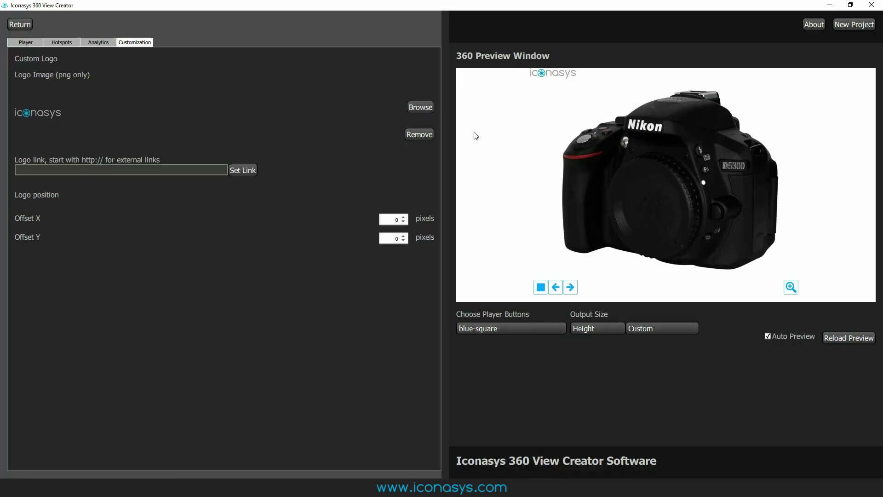
click(403, 217)
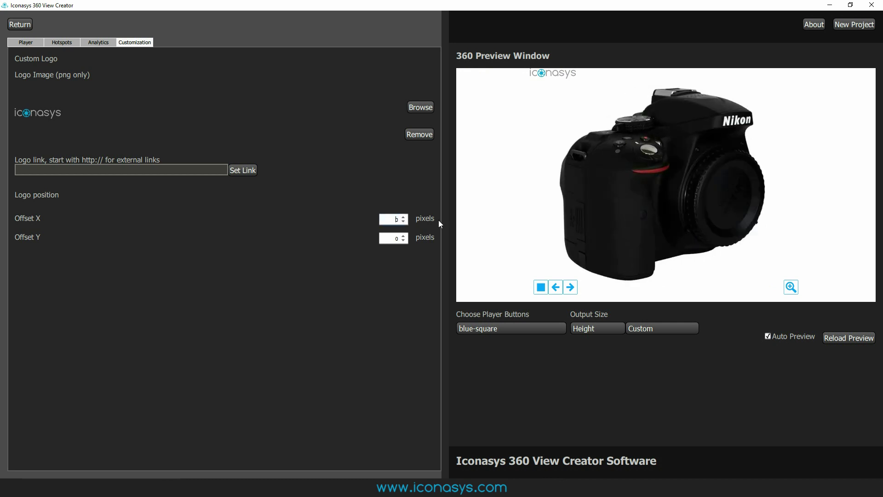
text(20)
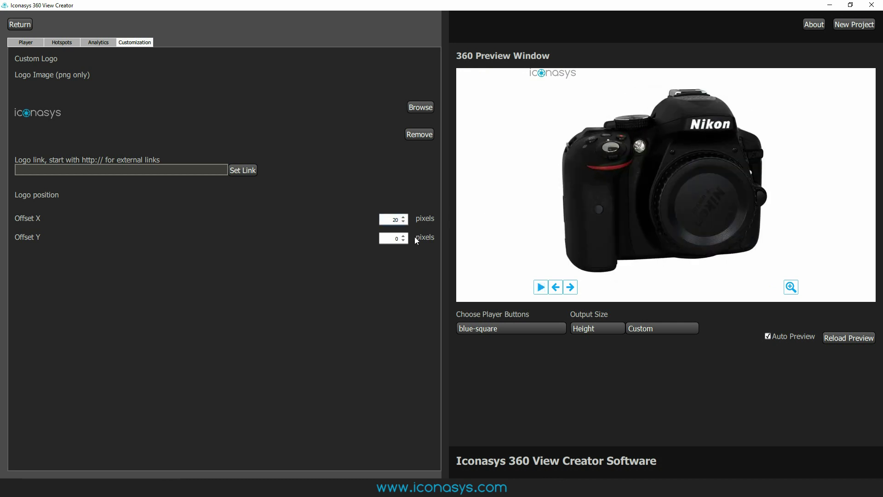
double_click(389, 239)
text(20)
click(854, 343)
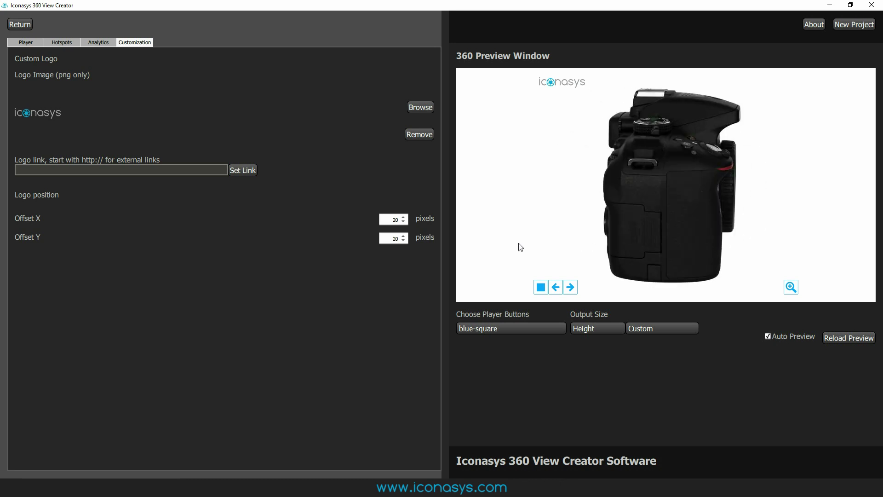
Remove the logo image, reload the preview without it, and return to the main settings
click(415, 142)
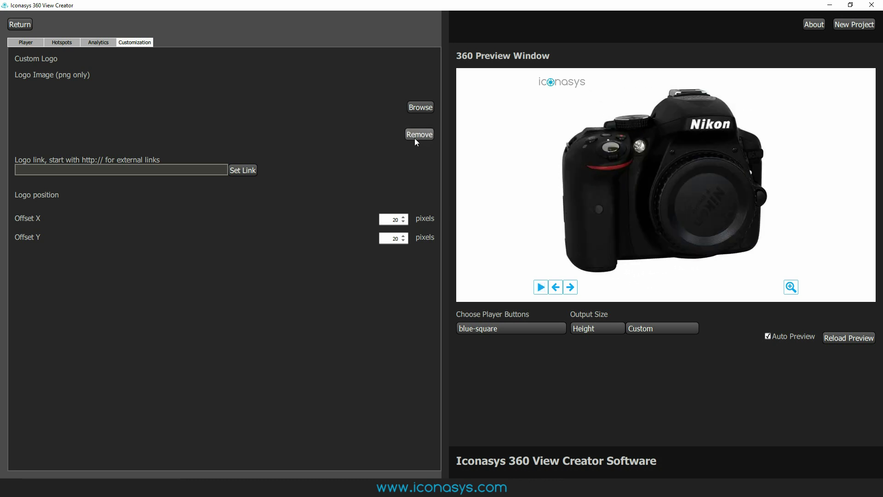
click(846, 338)
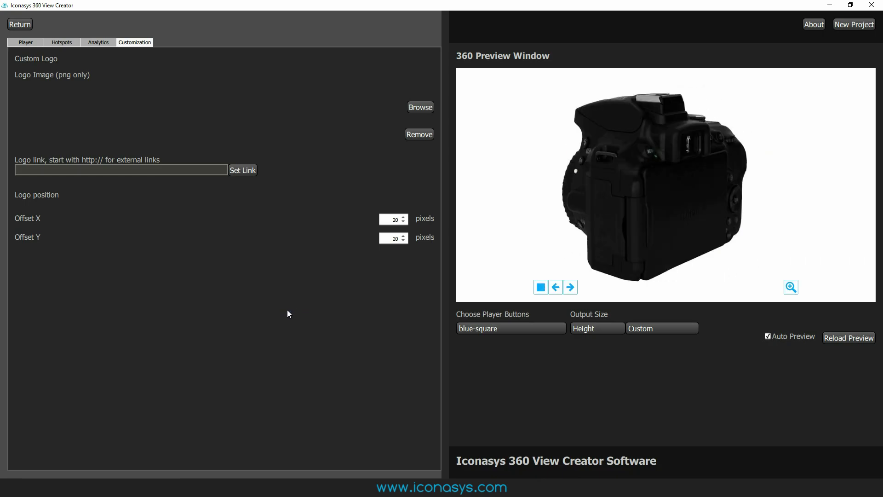
click(21, 24)
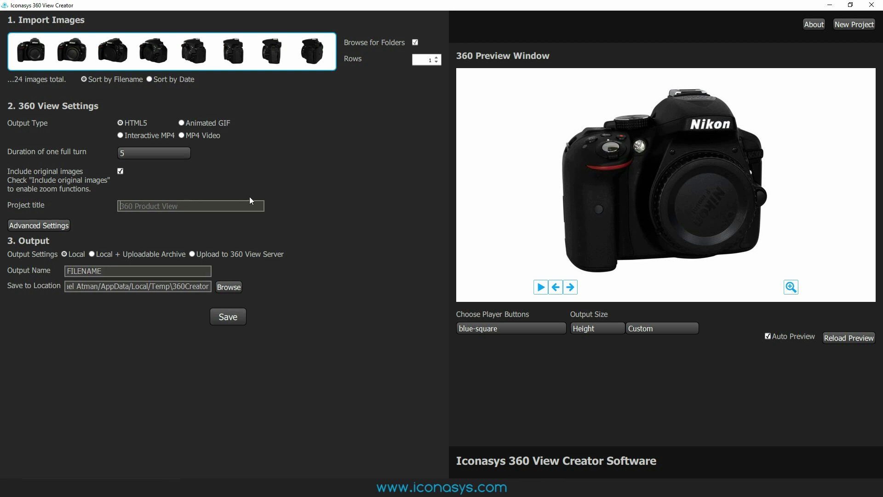
Replace the FILENAME output name with NikonD5300
click(226, 207)
click(136, 271)
key(ctrl+a)
text(Nio)
key(BackSpace)
text(konD5300)
Set the save location to Desktop > Nikon-D5300 and generate the HTML5 360 view
drag(130, 286, 72, 286)
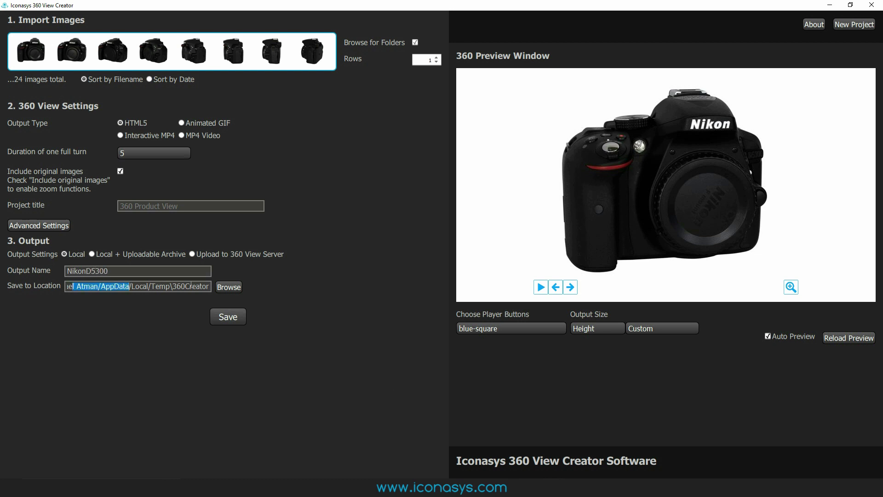
click(229, 287)
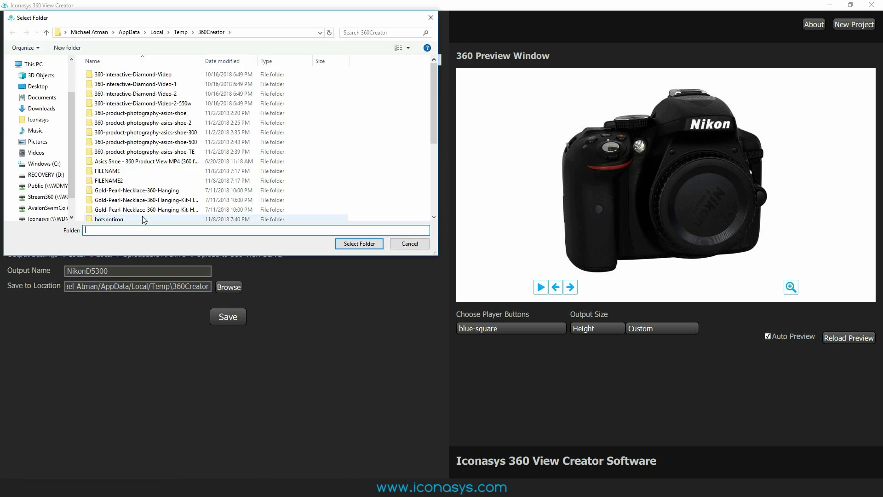
scroll(20, 118, up, 4)
click(37, 79)
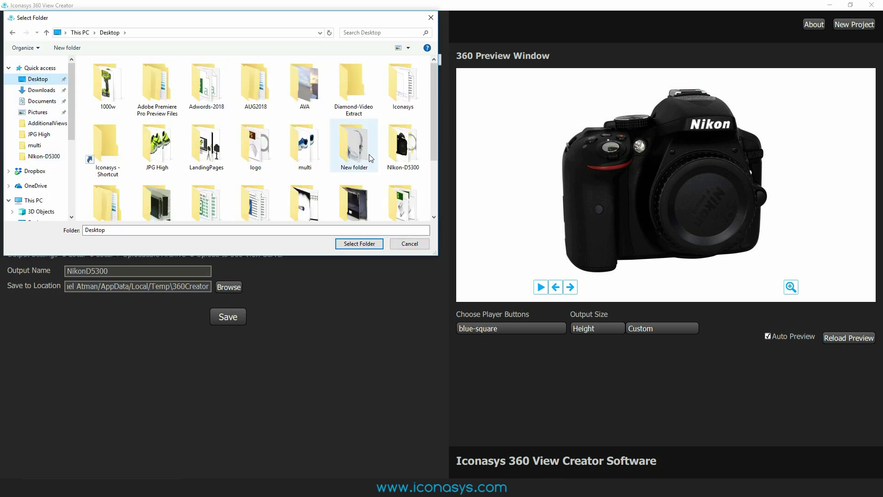
double_click(403, 146)
click(359, 243)
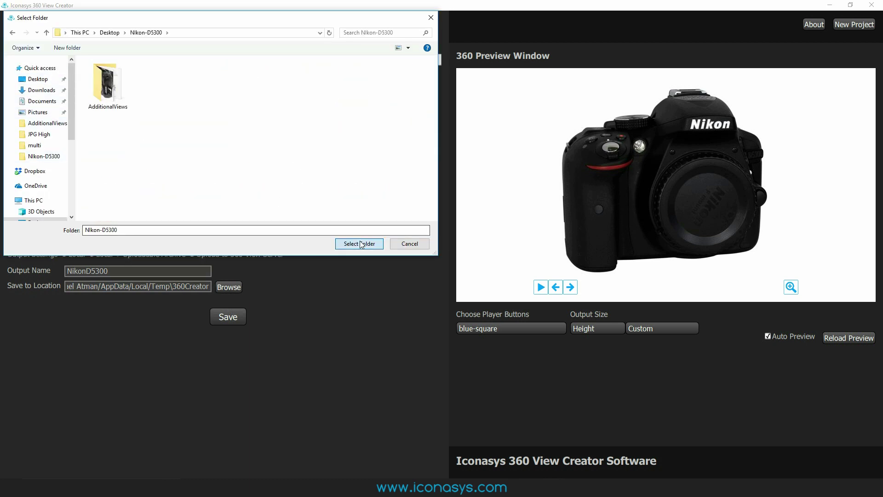
click(231, 319)
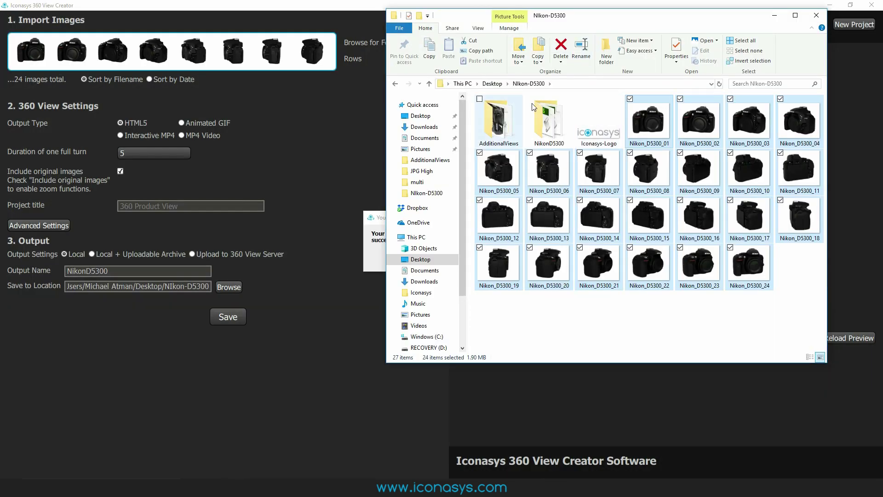
Open the generated NikonD5300 folder in File Explorer
double_click(550, 121)
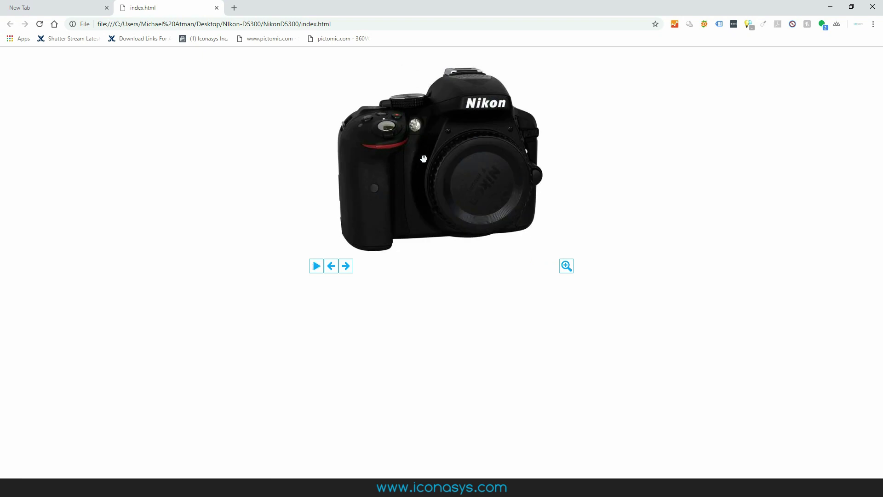
mouse_move(423, 158)
mouse_down()
mouse_move(407, 158)
mouse_move(435, 157)
mouse_up()
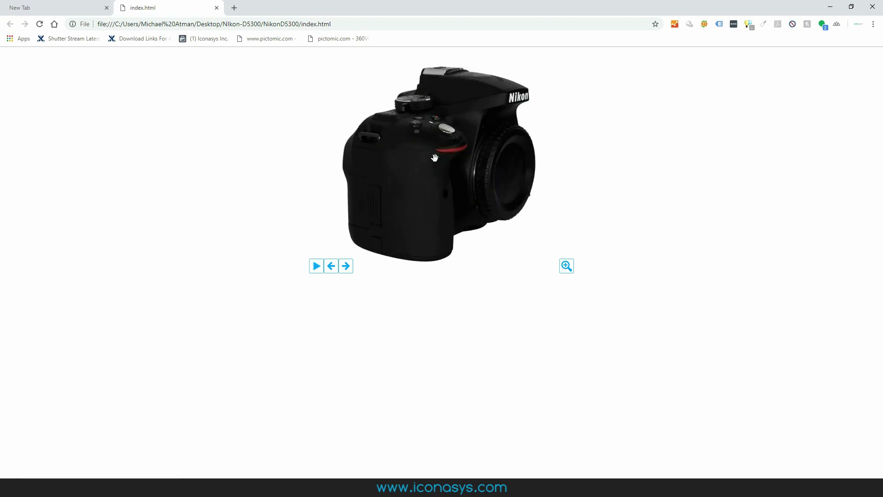
click(317, 265)
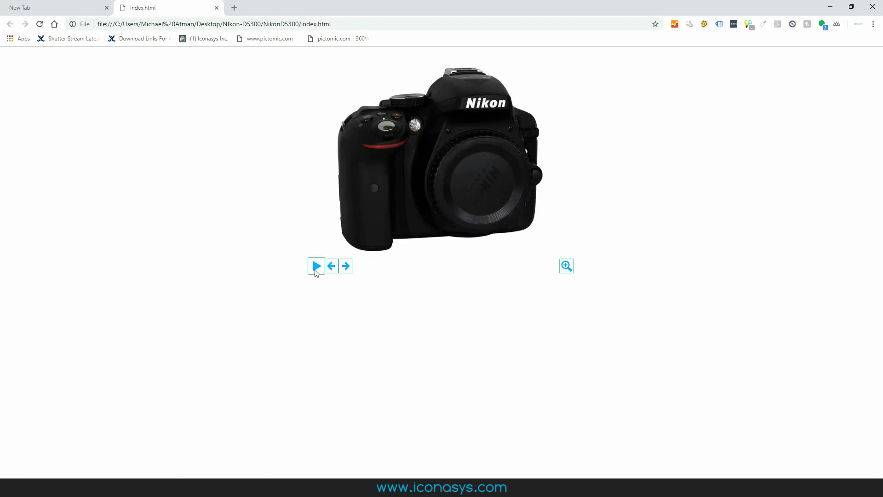
click(316, 267)
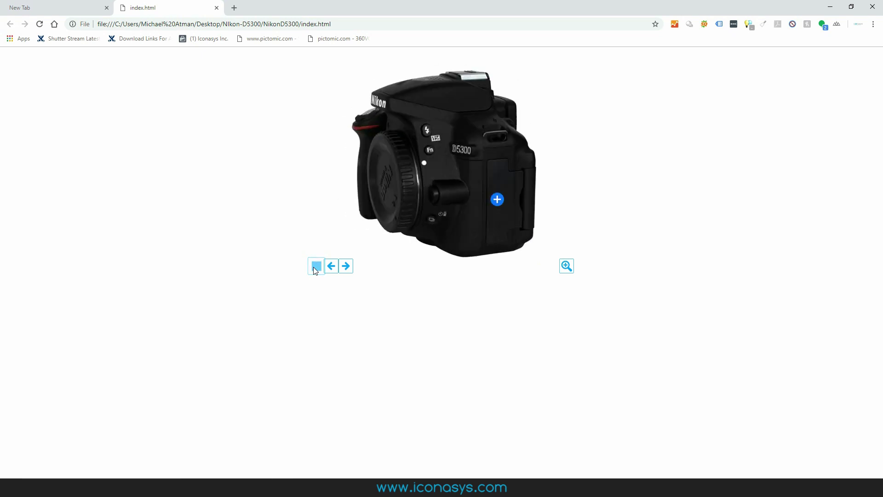
click(345, 267)
click(345, 267)
click(345, 267)
click(345, 266)
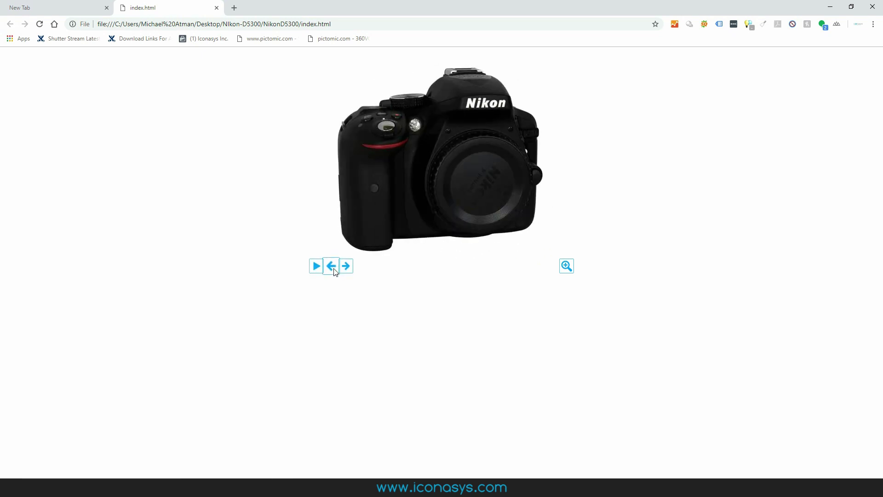
click(333, 269)
click(333, 268)
click(333, 269)
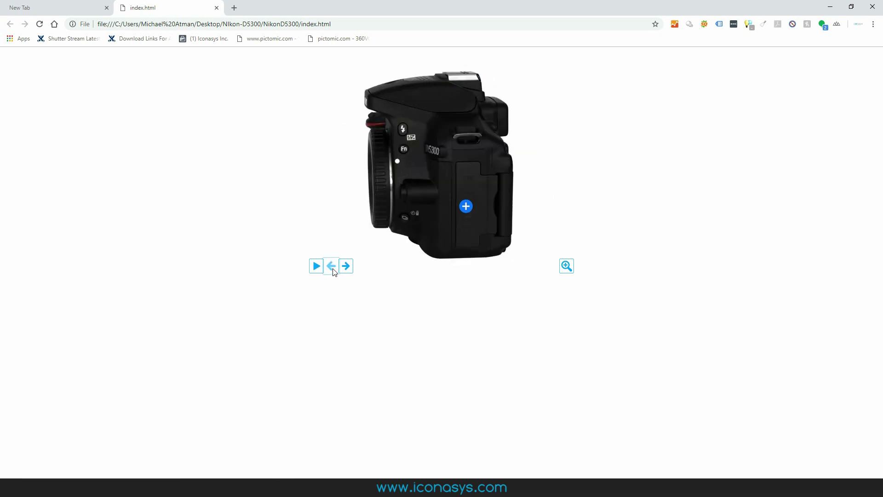
click(465, 206)
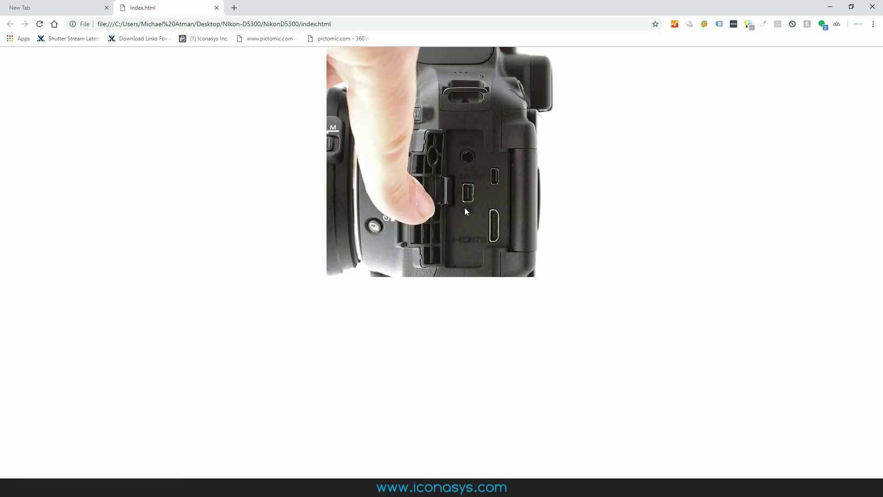
click(466, 210)
mouse_move(496, 244)
mouse_down()
mouse_move(474, 238)
mouse_move(506, 250)
mouse_up()
click(566, 266)
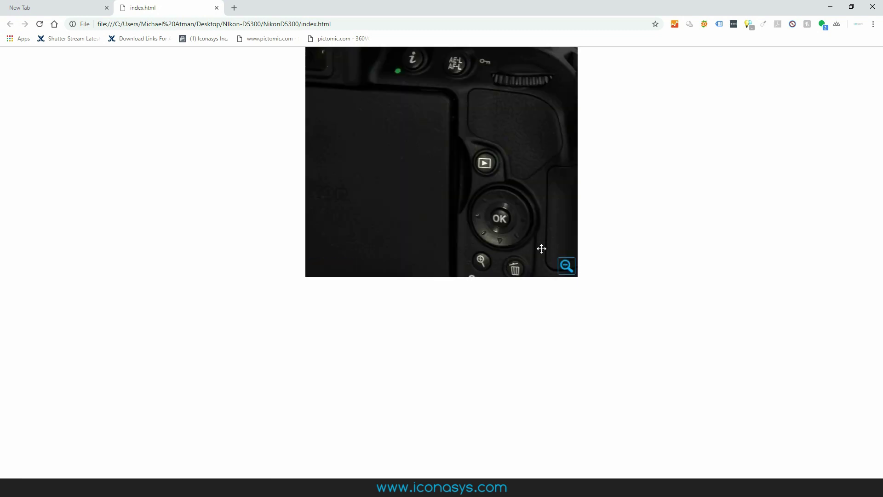
drag(488, 191, 557, 255)
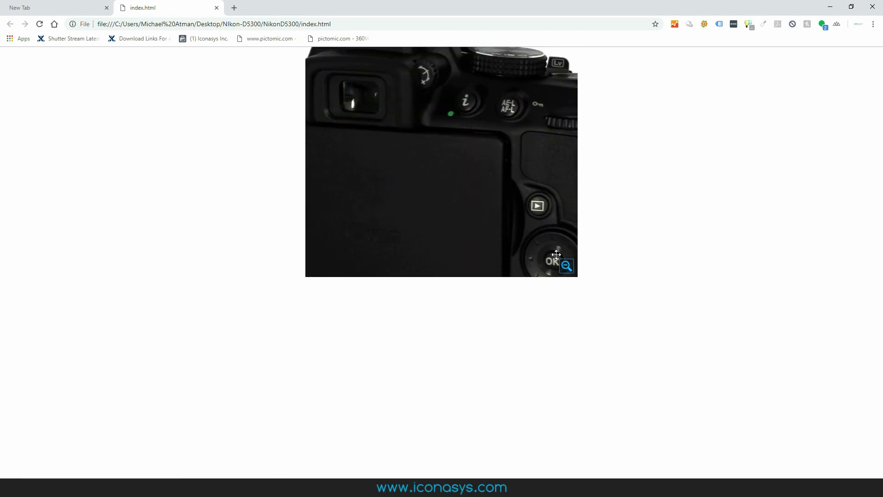
click(566, 265)
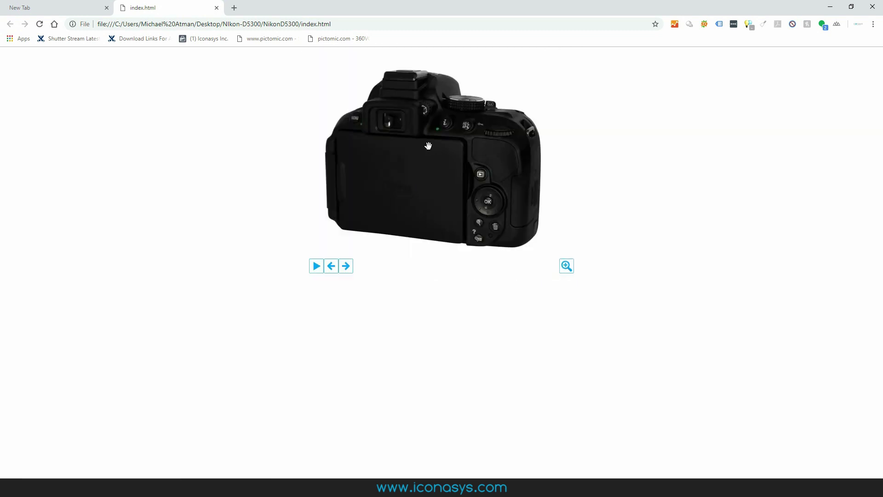
Dismiss the 360 web application success message and switch output to Upload to 360 View Server
click(830, 6)
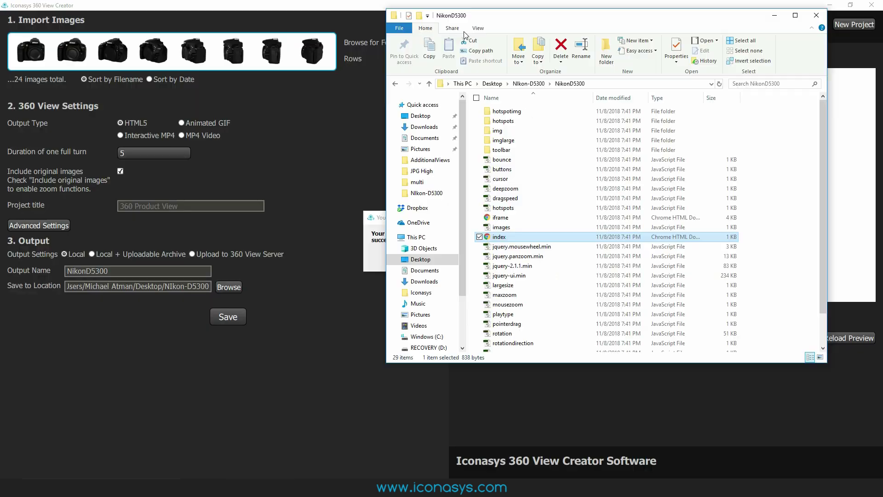
click(340, 189)
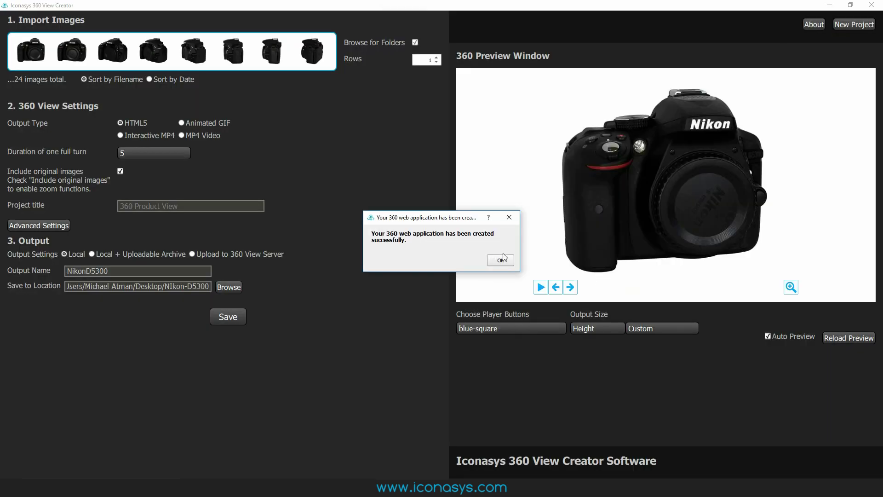
click(502, 259)
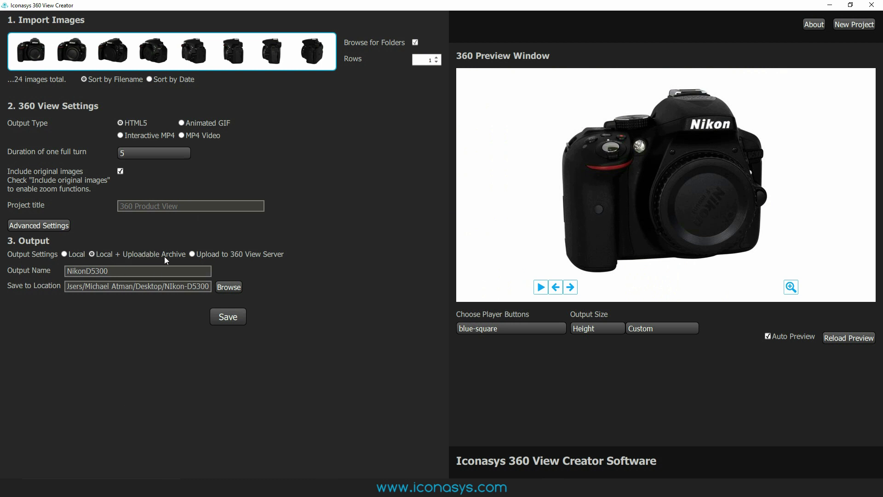
click(193, 255)
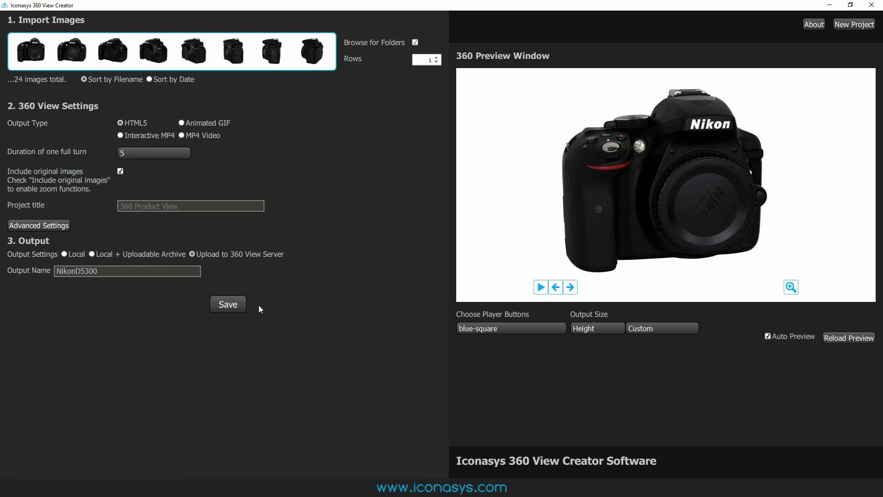
Build the NikonD5300 view, sign in, and upload it with the description 'TEST'
click(234, 305)
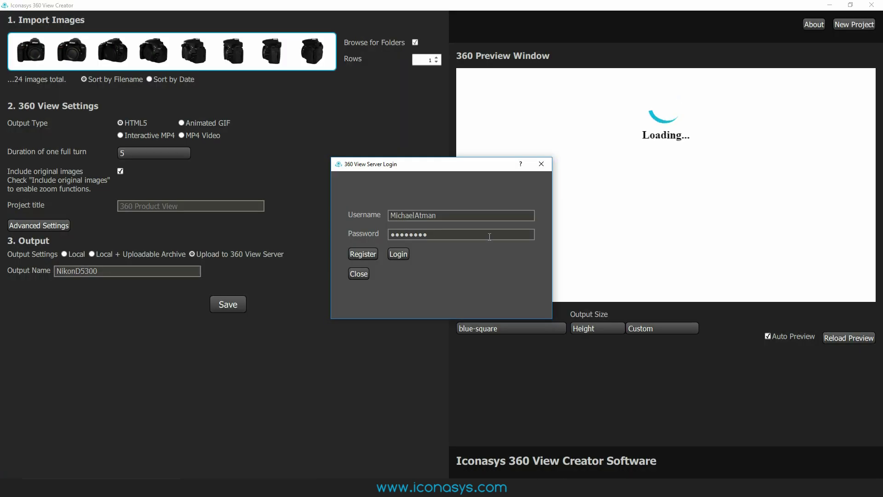
click(399, 254)
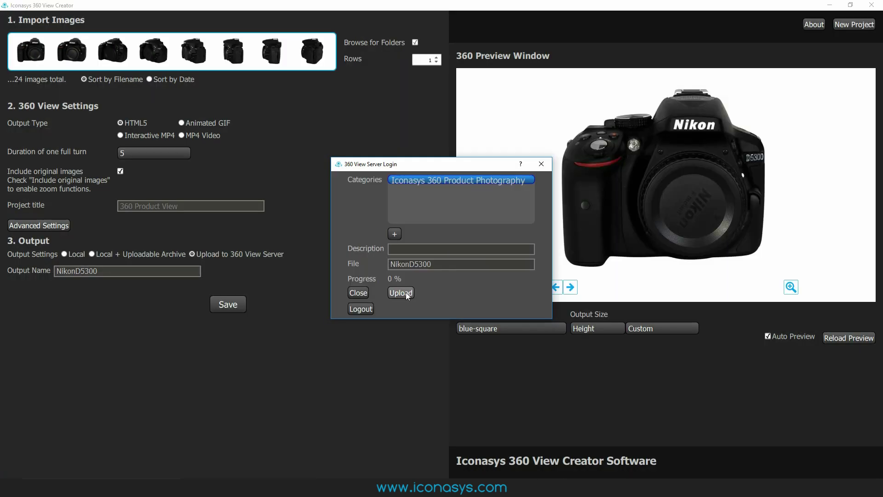
click(417, 253)
text(TEST)
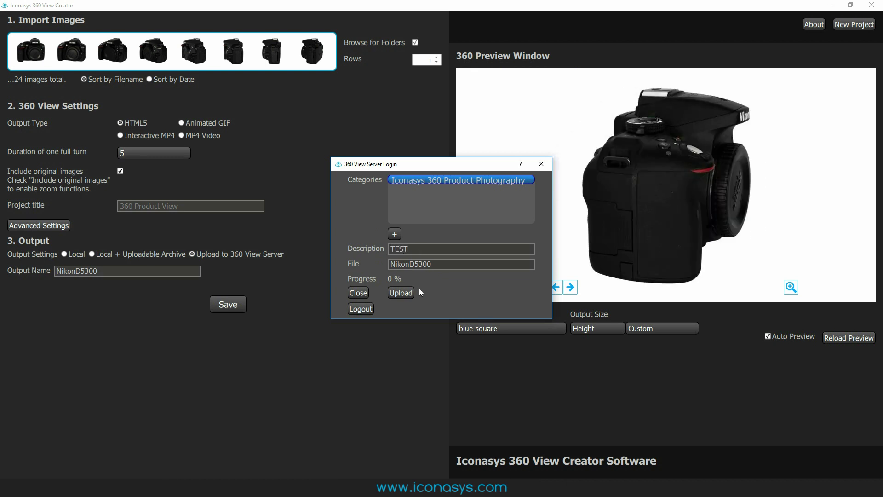
click(406, 295)
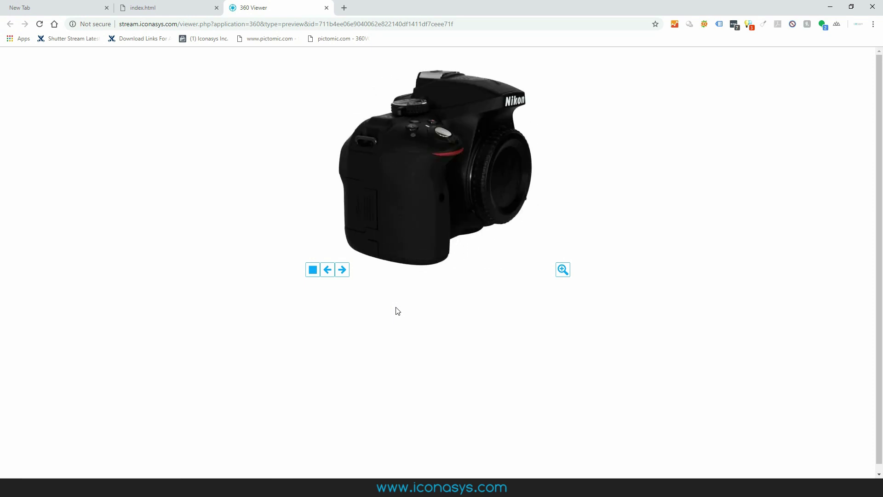
Open and close the side-port hotspot close-up online, then select the viewer's full URL
click(216, 24)
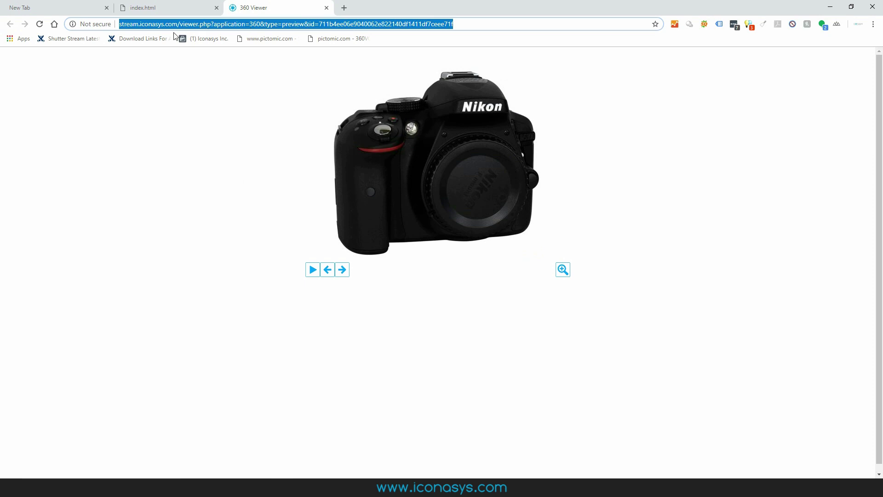
click(504, 215)
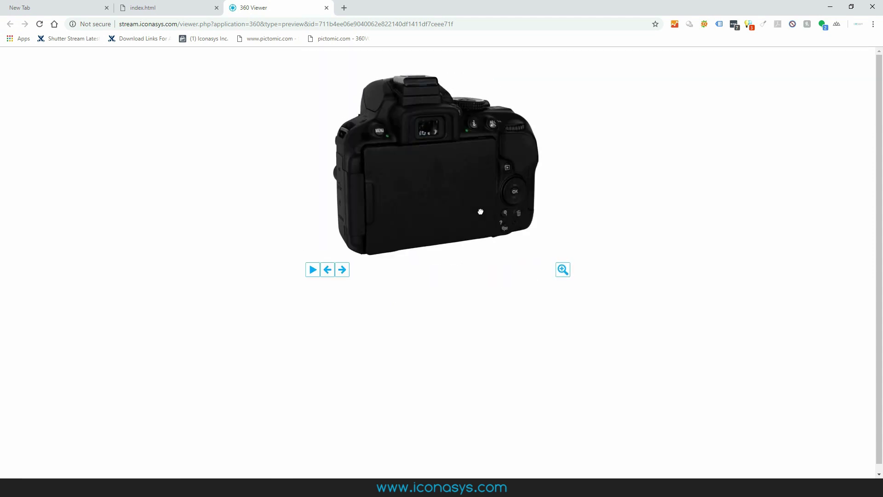
click(435, 213)
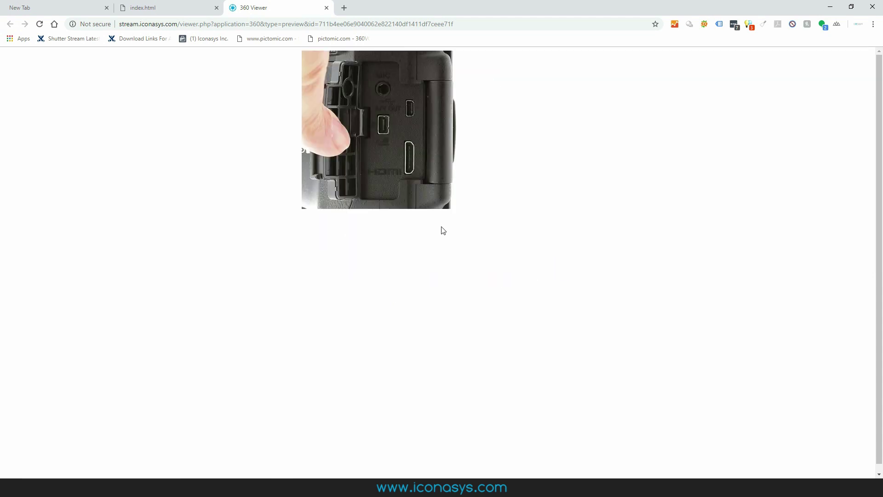
click(416, 186)
click(379, 22)
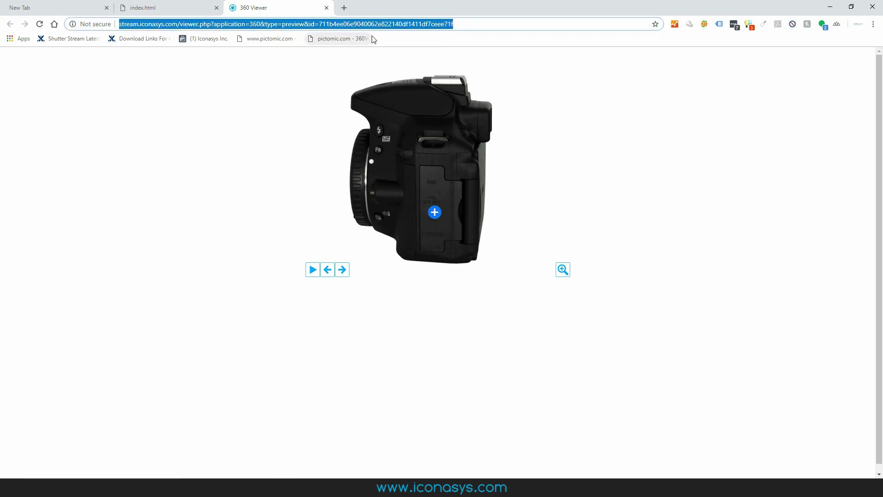